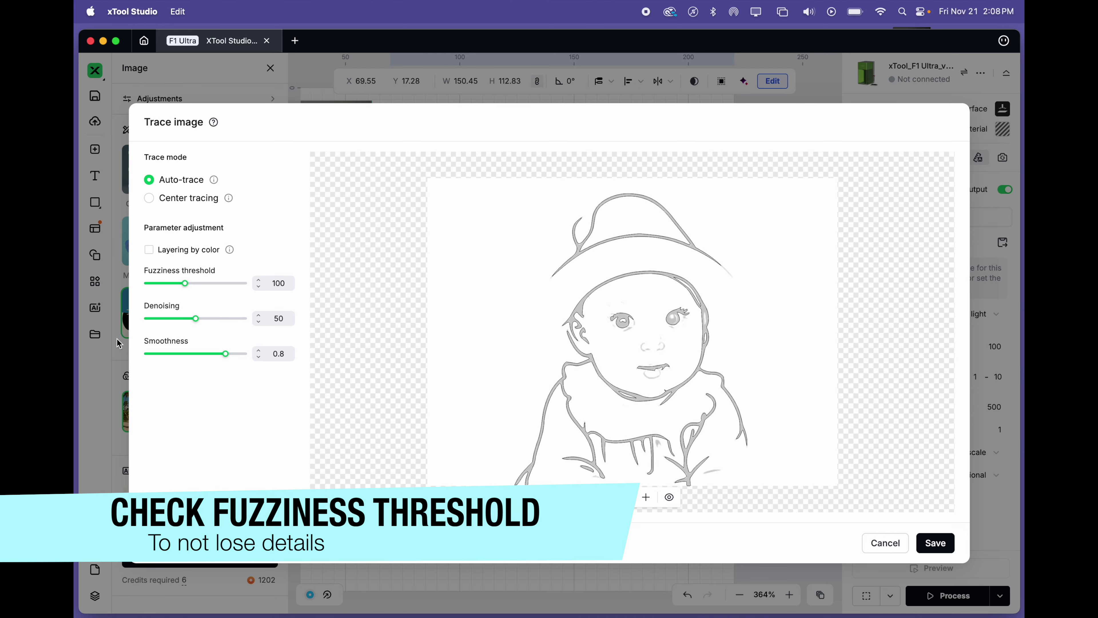
- Set the auto-trace fuzziness threshold to 237 and save the traced baby drawing
{"action": "left_click_drag", "start_coordinate": [189, 285], "coordinate": [241, 288]}
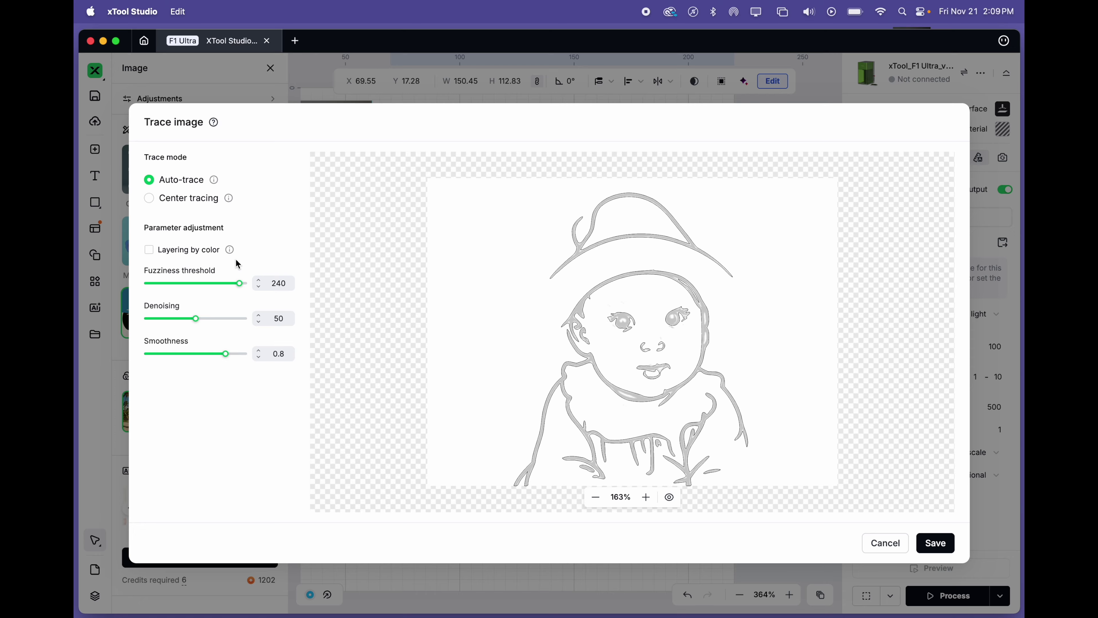
{"action": "left_click_drag", "start_coordinate": [241, 283], "coordinate": [156, 286]}
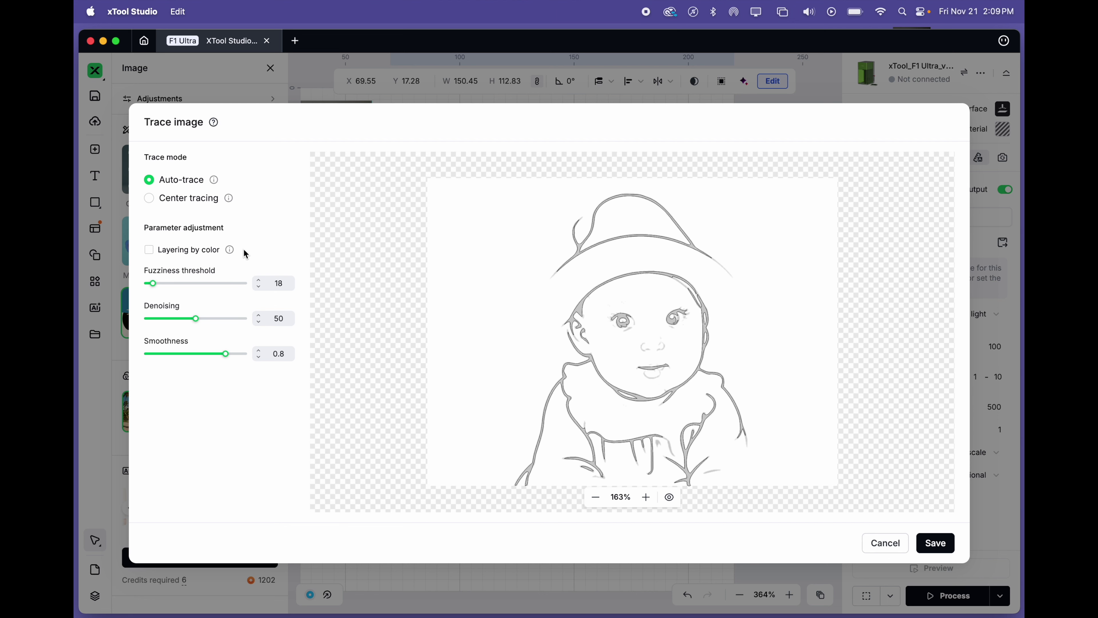
{"action": "left_click_drag", "start_coordinate": [153, 284], "coordinate": [241, 291]}
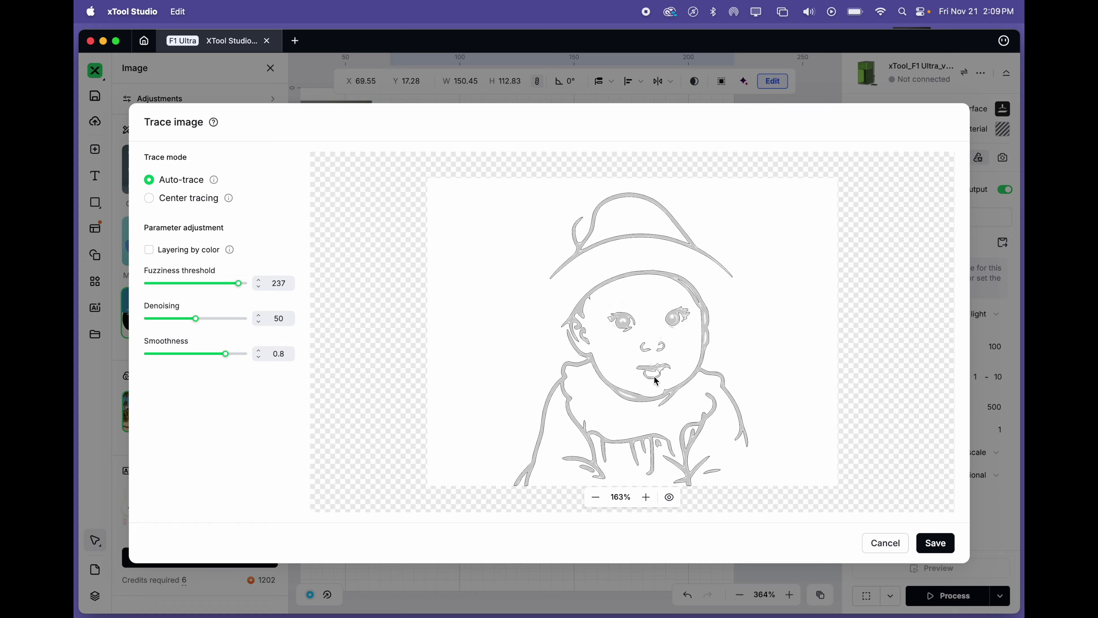
{"action": "left_click", "coordinate": [946, 550]}
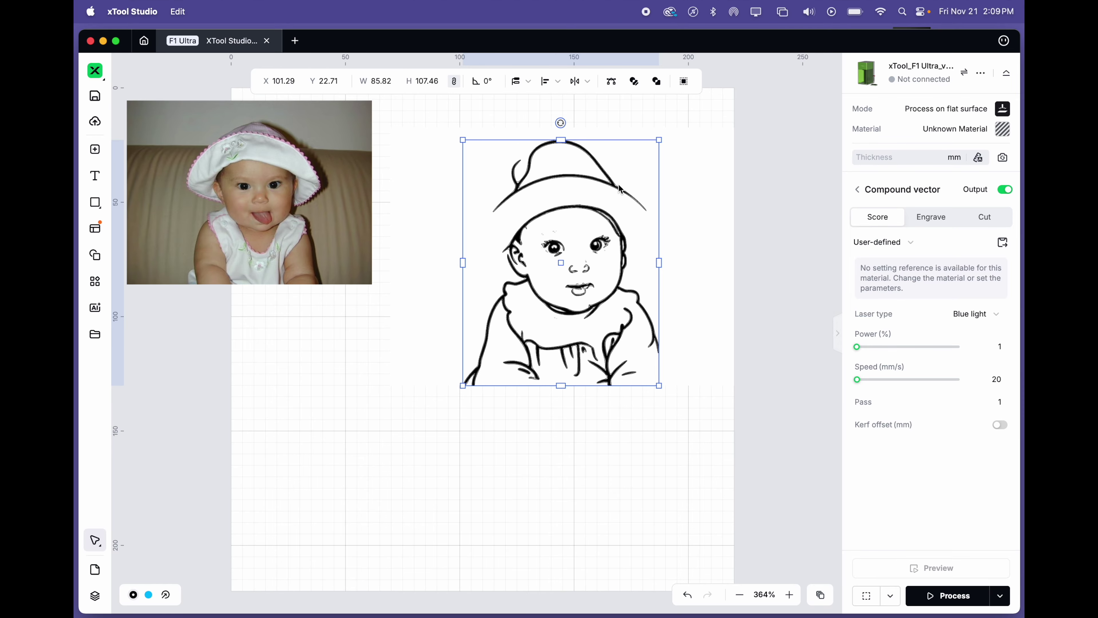
- Shift the line-art image past the canvas's right edge and enlarge the traced vector to about 123 × 154 mm in its place
{"action": "mouse_move", "coordinate": [620, 189]}
{"action": "left_mouse_down"}
{"action": "mouse_move", "coordinate": [402, 312]}
{"action": "mouse_move", "coordinate": [425, 320]}
{"action": "left_mouse_up"}
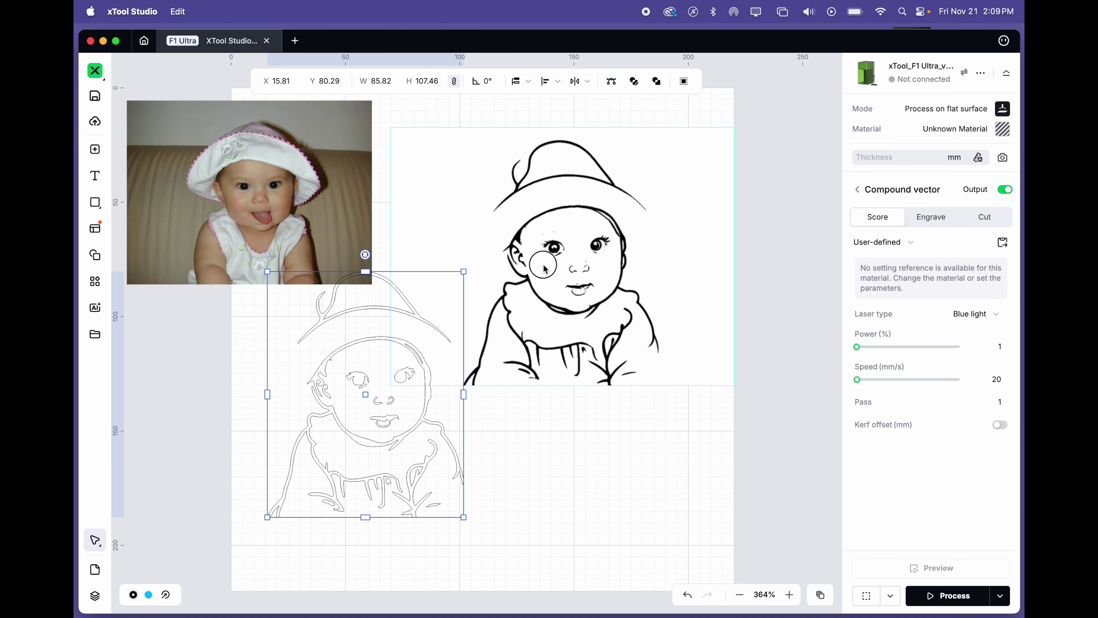
{"action": "left_click_drag", "start_coordinate": [544, 263], "coordinate": [753, 245]}
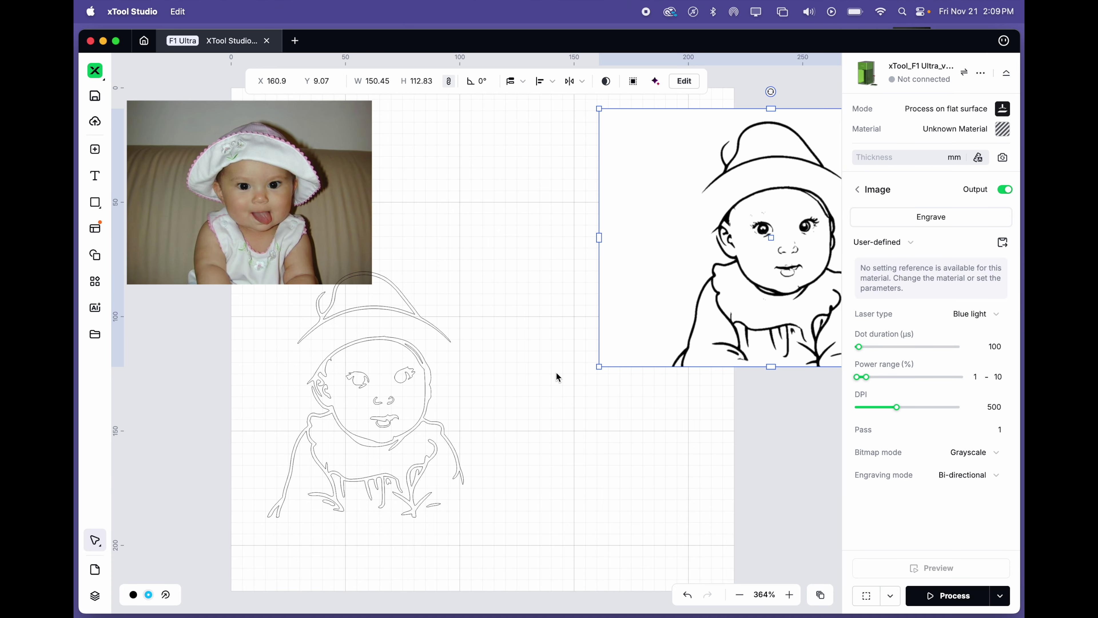
{"action": "left_click", "coordinate": [367, 395]}
{"action": "left_click_drag", "start_coordinate": [370, 395], "coordinate": [490, 241]}
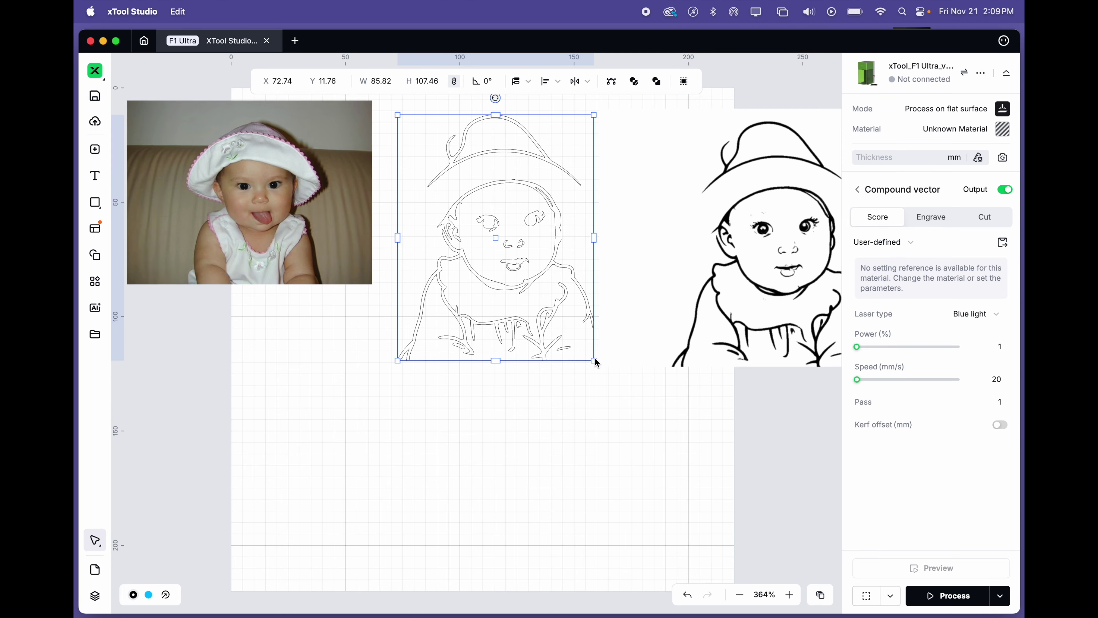
{"action": "mouse_move", "coordinate": [596, 363]}
{"action": "left_mouse_down"}
{"action": "mouse_move", "coordinate": [668, 457]}
{"action": "mouse_move", "coordinate": [660, 468]}
{"action": "left_mouse_up"}
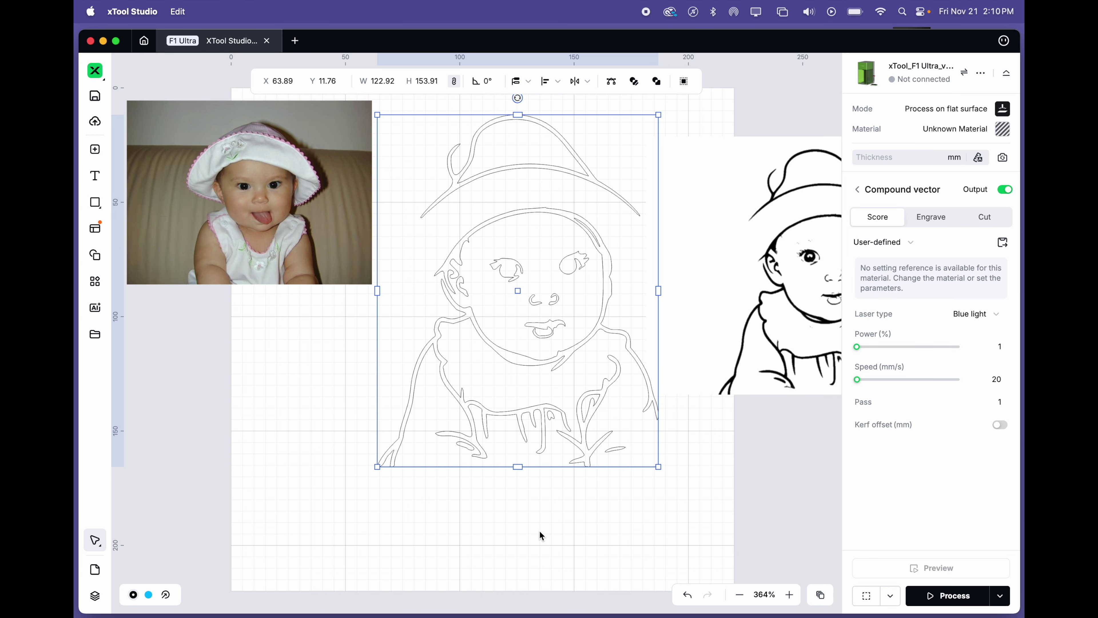
- Open the traced vector for node editing and move the upper-lip node to about X 139, Y 101.8 mm
{"action": "double_click", "coordinate": [576, 277]}
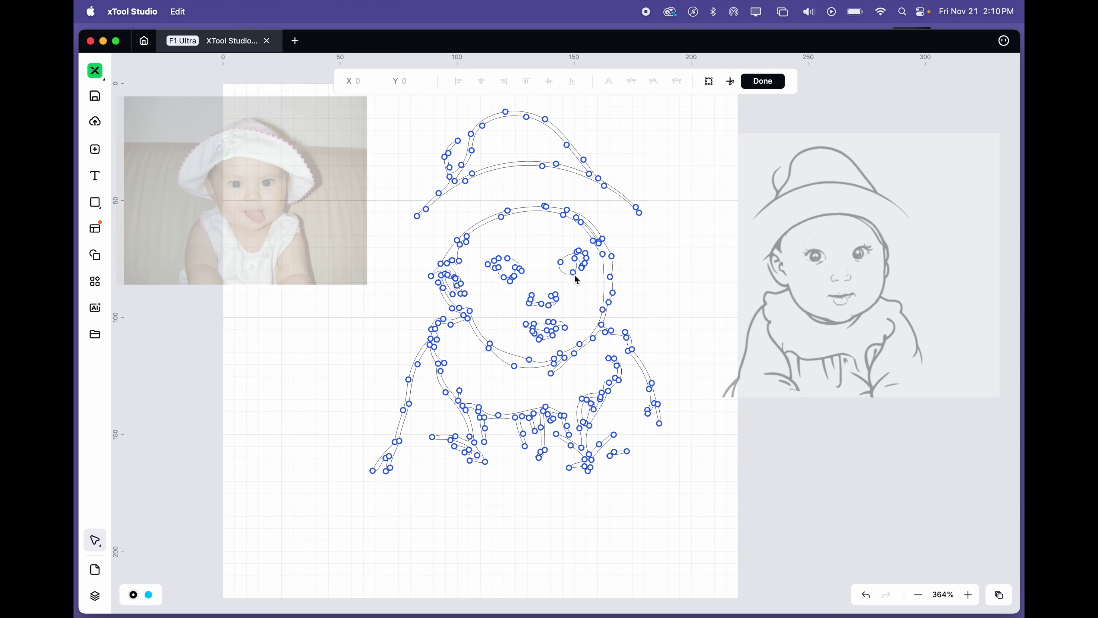
{"action": "scroll", "coordinate": [576, 279], "scroll_direction": "up", "scroll_amount": 6}
{"action": "scroll", "coordinate": [576, 279], "scroll_direction": "down", "scroll_amount": 3}
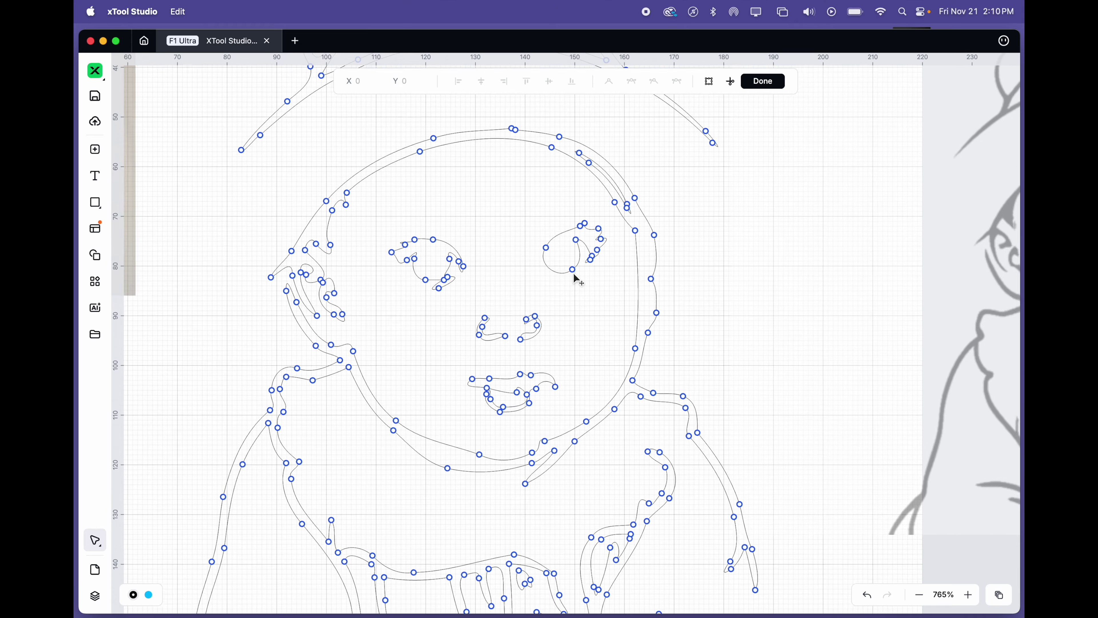
{"action": "scroll", "coordinate": [568, 287], "scroll_direction": "up", "scroll_amount": 5}
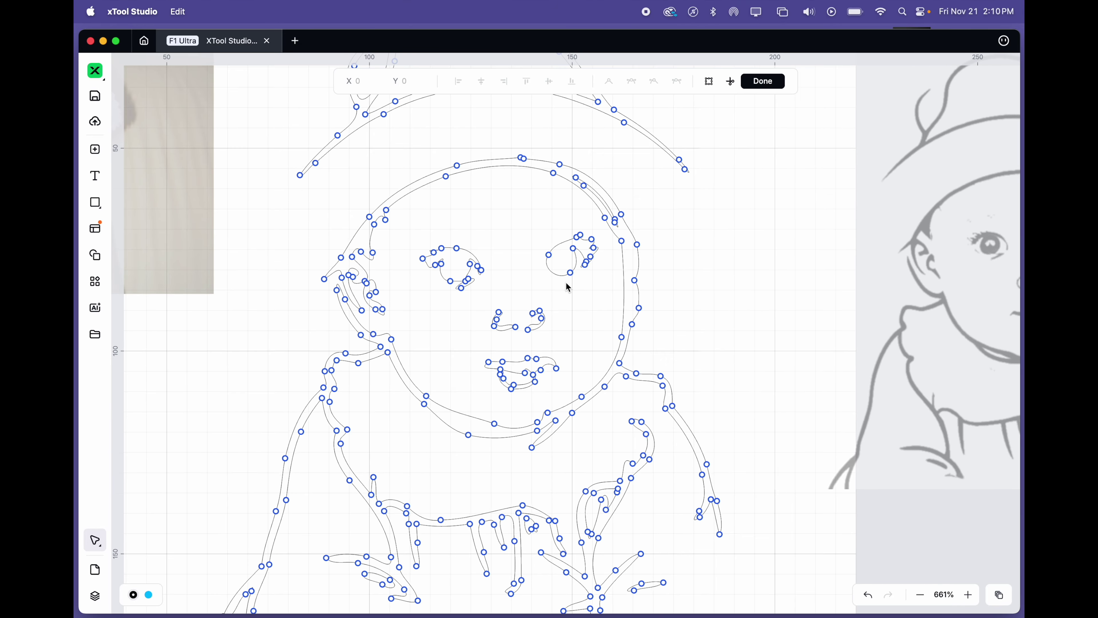
{"action": "scroll", "coordinate": [569, 287], "scroll_direction": "down", "scroll_amount": 4}
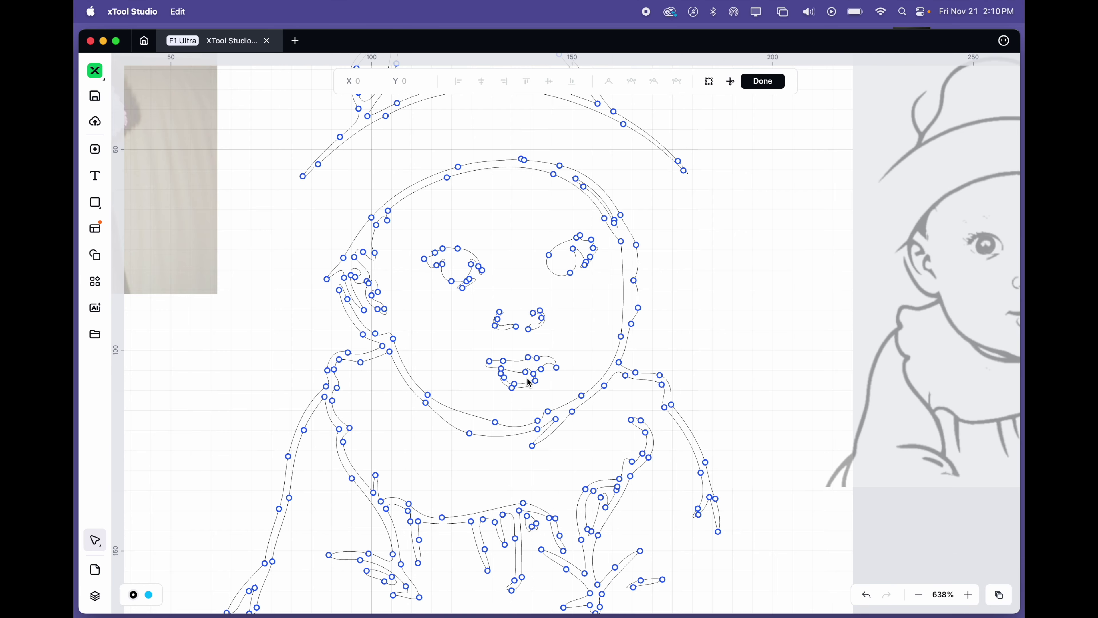
{"action": "left_click_drag", "start_coordinate": [526, 374], "coordinate": [522, 370]}
{"action": "left_click", "coordinate": [561, 395]}
{"action": "left_click_drag", "start_coordinate": [535, 374], "coordinate": [490, 341]}
{"action": "scroll", "coordinate": [569, 376], "scroll_direction": "up", "scroll_amount": 3}
{"action": "scroll", "coordinate": [570, 381], "scroll_direction": "up", "scroll_amount": 5}
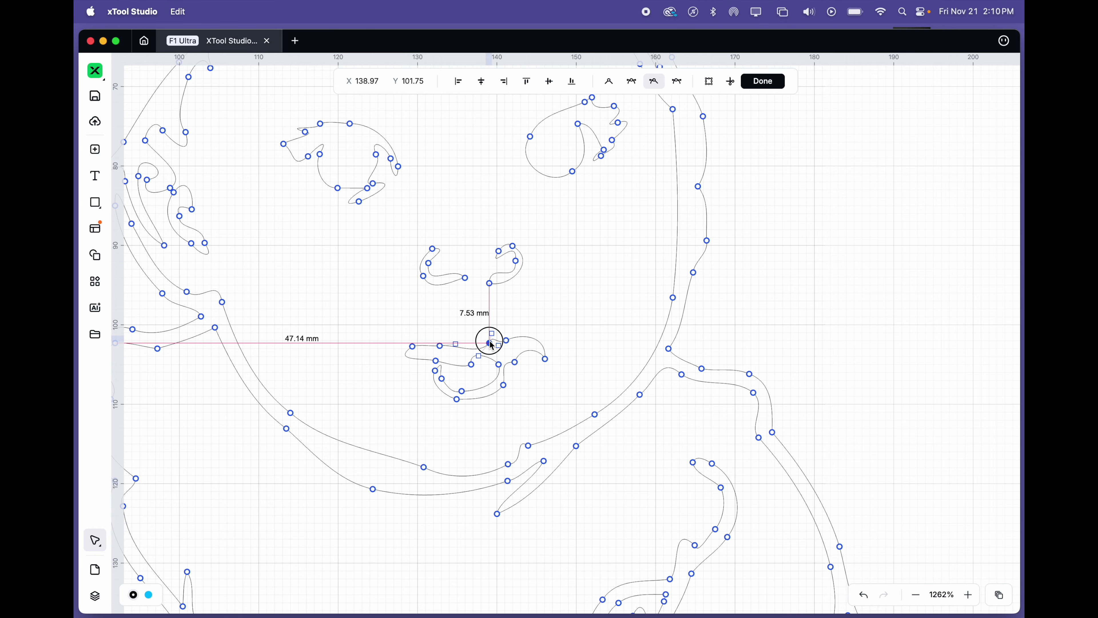
- Add a node on the upper-lip line at about X 136.4, Y 102.6 mm and delete the surplus node to its right
{"action": "left_click", "coordinate": [469, 346]}
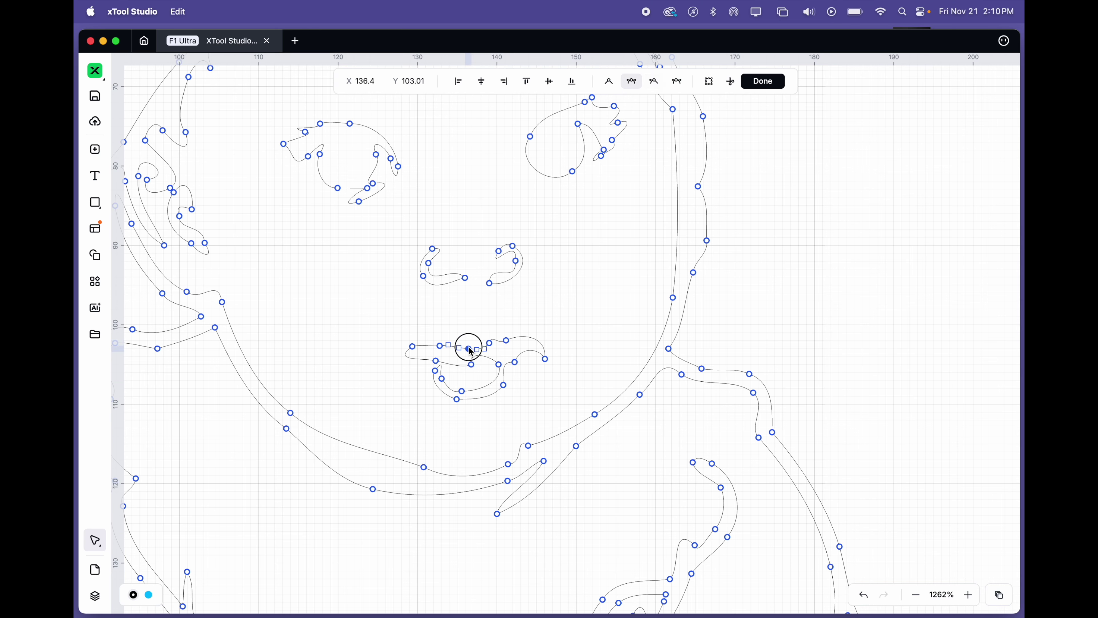
{"action": "left_click_drag", "start_coordinate": [471, 348], "coordinate": [469, 346]}
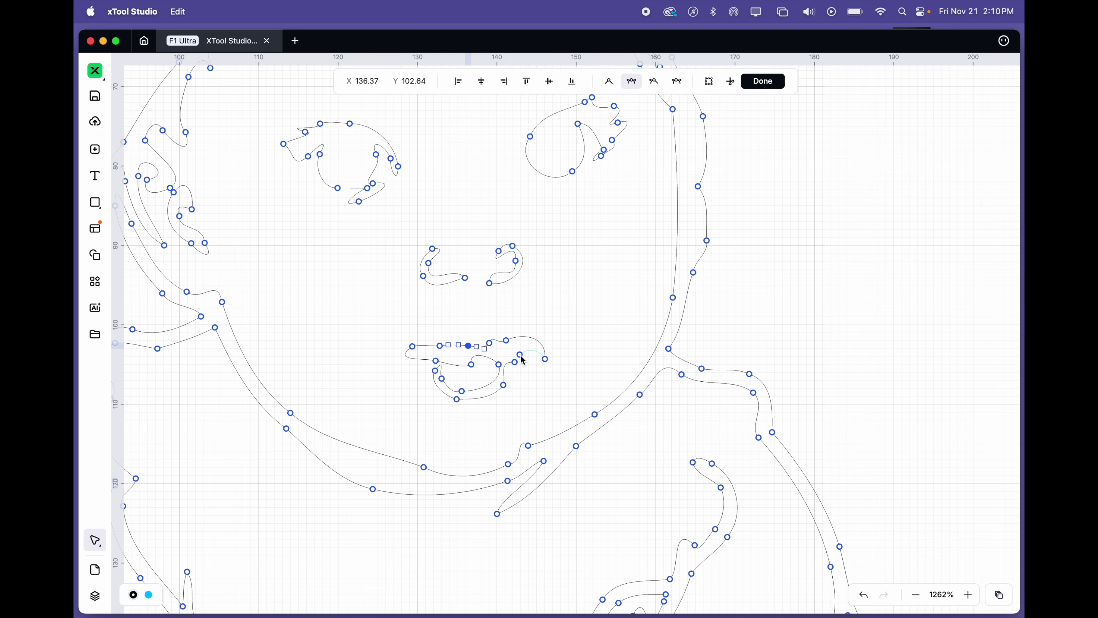
{"action": "left_click", "coordinate": [490, 343]}
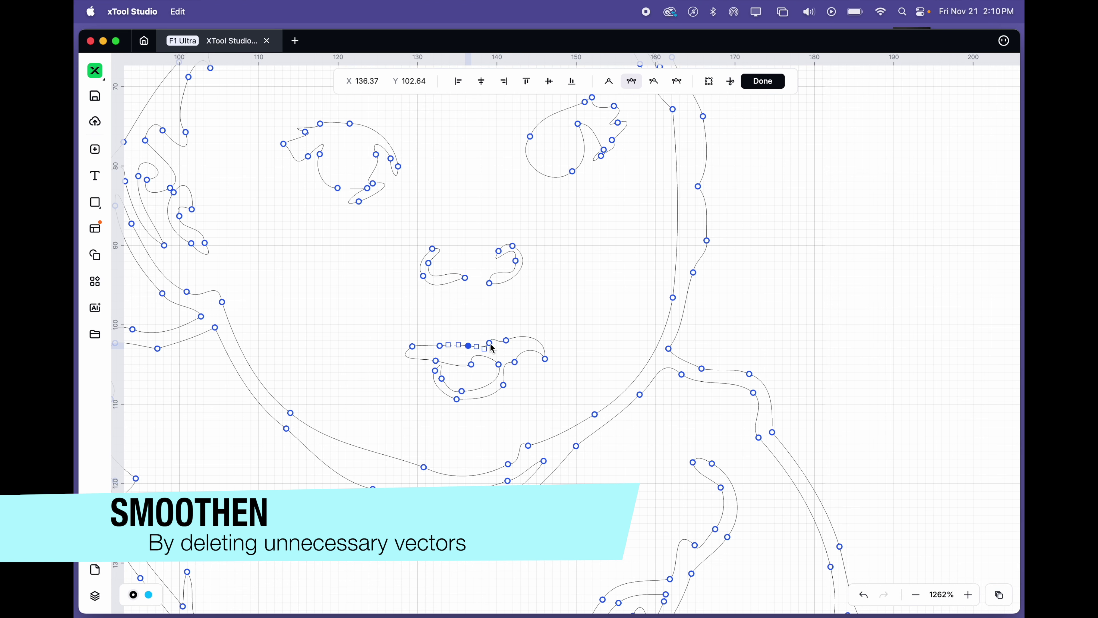
{"action": "key", "text": "BackSpace"}
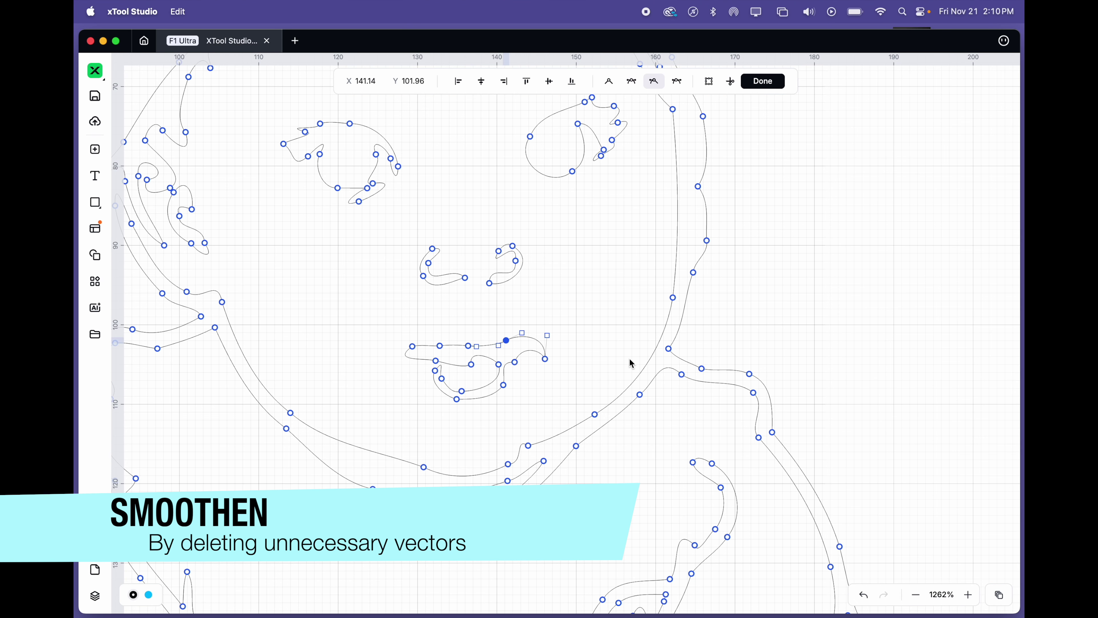
- Add two nodes along the right end of the upper lip to even out its curve and delete the surplus node beside them
{"action": "left_click_drag", "start_coordinate": [532, 338], "coordinate": [516, 340]}
{"action": "left_click", "coordinate": [554, 387]}
{"action": "left_click", "coordinate": [546, 401]}
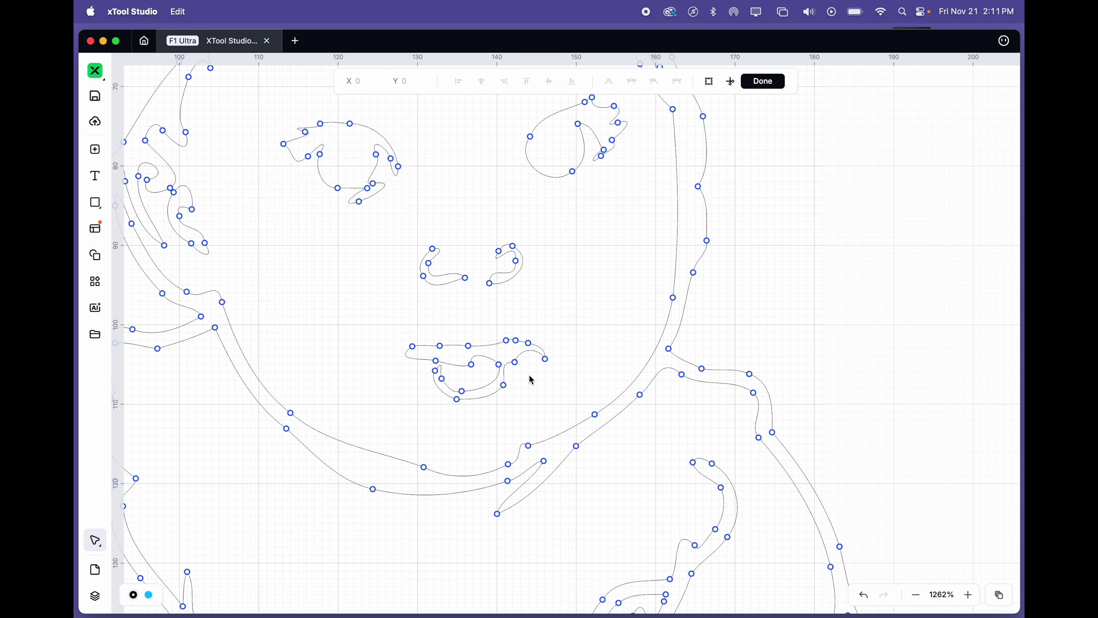
{"action": "double_click", "coordinate": [506, 340]}
- Straighten the line between the lips by adding and repositioning nodes, and delete the surplus node in the middle dip
{"action": "left_click_drag", "start_coordinate": [499, 364], "coordinate": [484, 363]}
{"action": "left_click", "coordinate": [481, 354]}
{"action": "left_click", "coordinate": [483, 381]}
{"action": "left_click", "coordinate": [471, 365]}
{"action": "left_click", "coordinate": [487, 379]}
{"action": "left_click_drag", "start_coordinate": [460, 366], "coordinate": [457, 363]}
{"action": "left_click", "coordinate": [471, 368]}
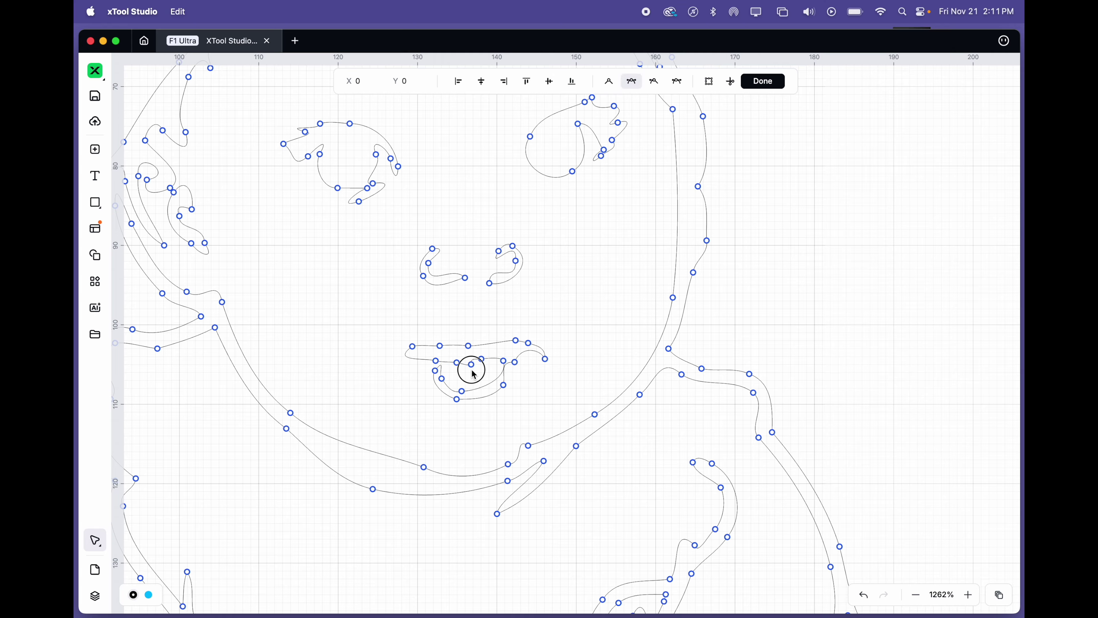
{"action": "left_click", "coordinate": [472, 365]}
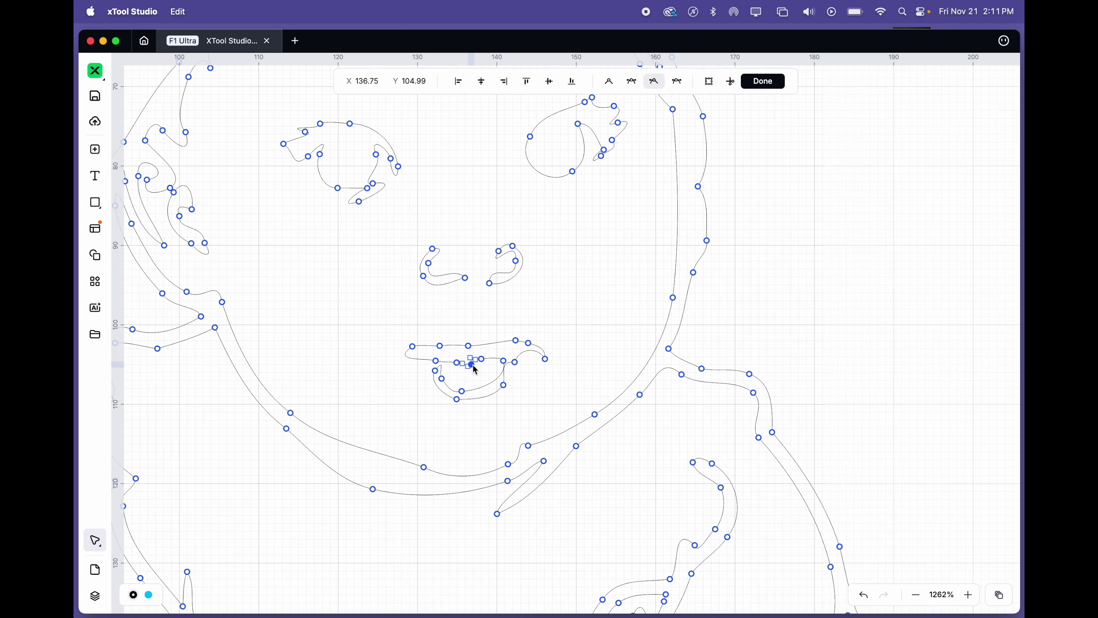
{"action": "left_click", "coordinate": [575, 388]}
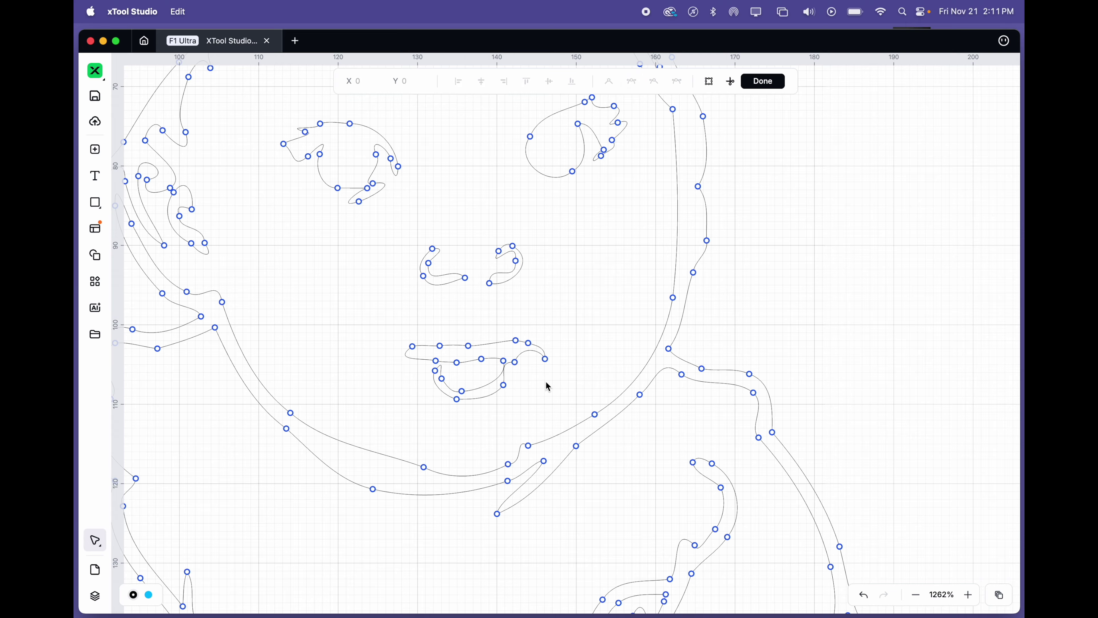
- Smooth the right eye's upper edge with nodes at about X 145.2, Y 75.6 and X 152, Y 72.9 mm, and delete the spike node
{"action": "scroll", "coordinate": [564, 297], "scroll_direction": "down", "scroll_amount": 5}
{"action": "scroll", "coordinate": [564, 297], "scroll_direction": "up", "scroll_amount": 4}
{"action": "scroll", "coordinate": [578, 272], "scroll_direction": "up", "scroll_amount": 3}
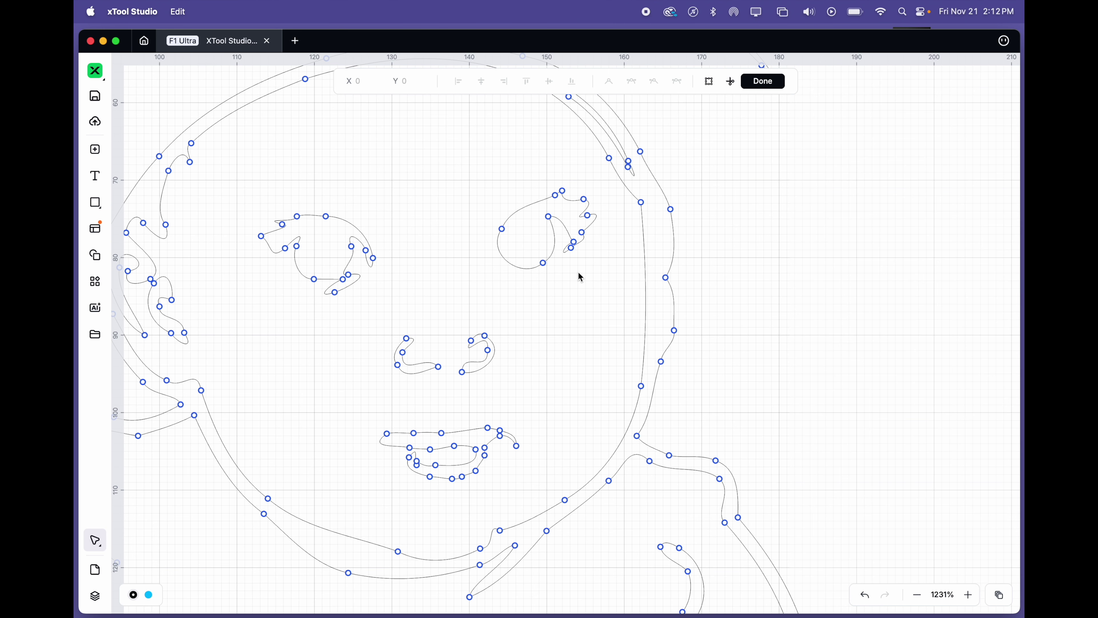
{"action": "left_click", "coordinate": [506, 190]}
{"action": "left_click_drag", "start_coordinate": [507, 191], "coordinate": [478, 220]}
{"action": "left_click", "coordinate": [490, 210]}
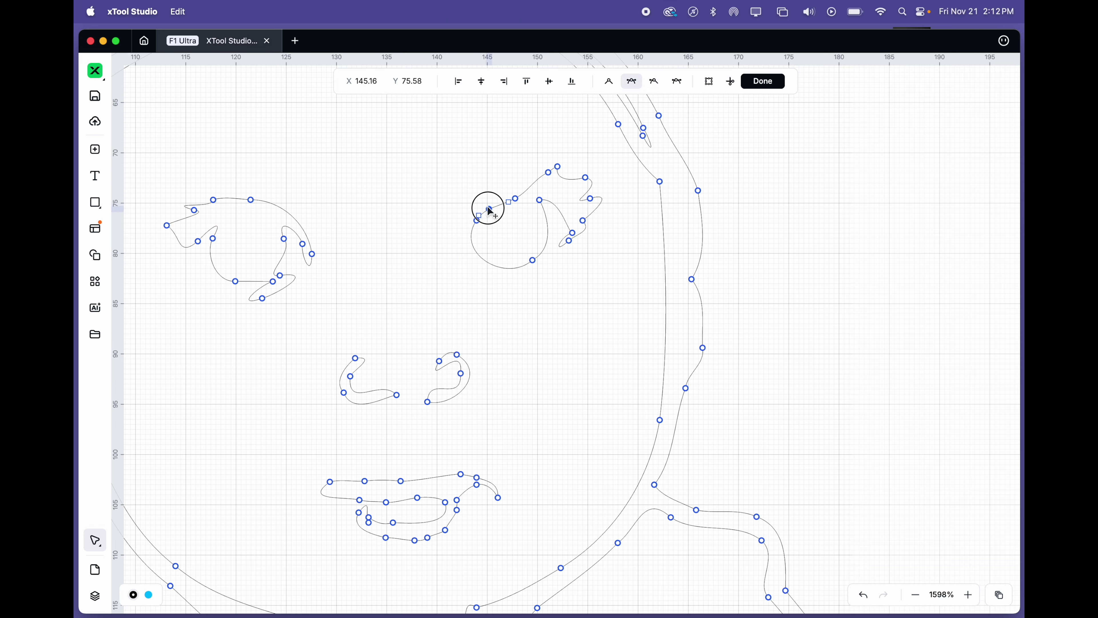
{"action": "left_click_drag", "start_coordinate": [531, 187], "coordinate": [559, 183]}
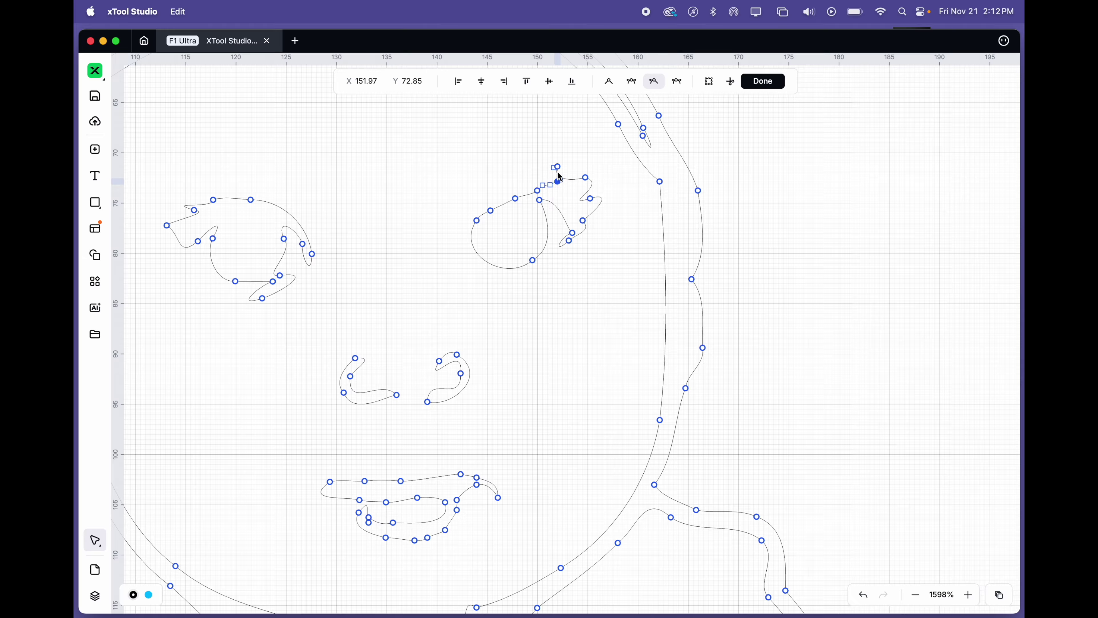
{"action": "left_click", "coordinate": [558, 167]}
{"action": "key", "text": "Delete"}
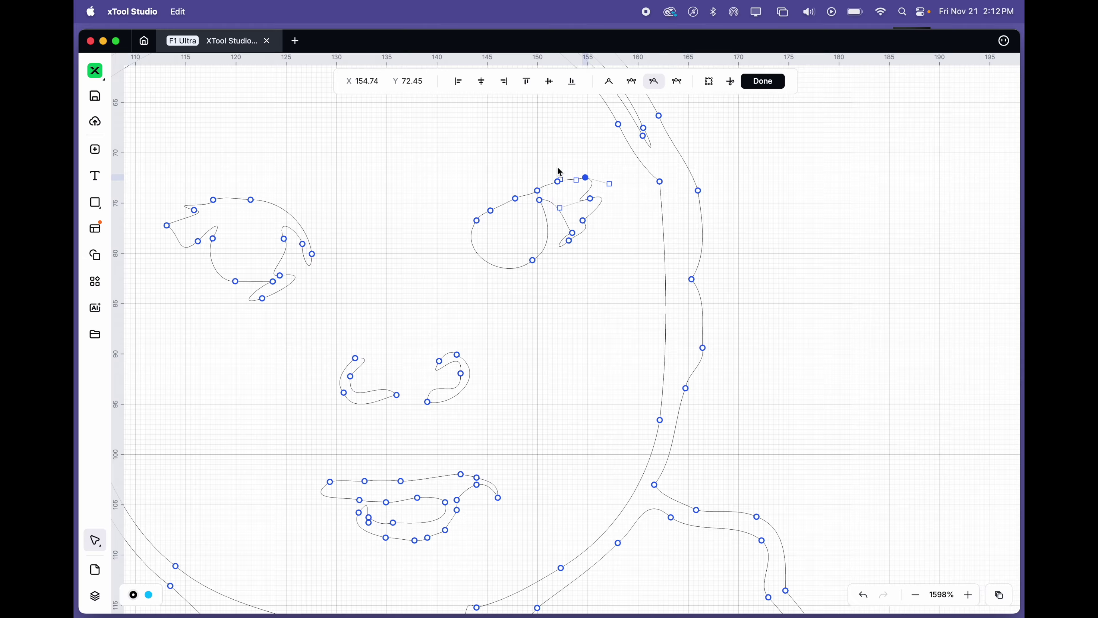
- Add a node on the left eye's upper curve at about X 124.8, Y 75.7 mm and flatten the curve beside it
{"action": "left_click", "coordinate": [658, 291]}
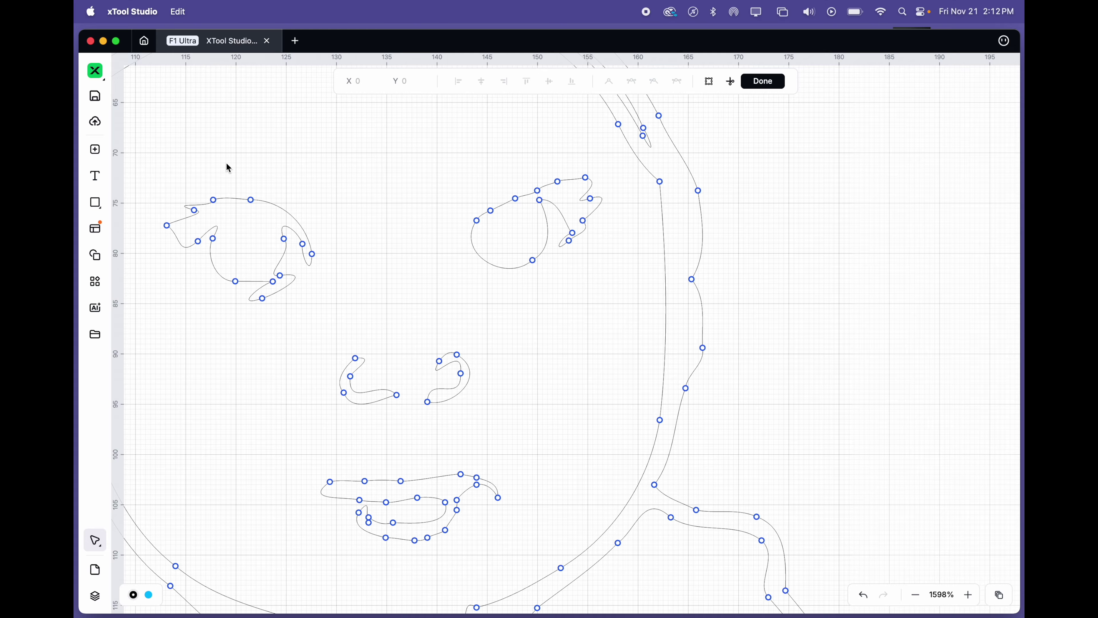
{"action": "left_click", "coordinate": [284, 210]}
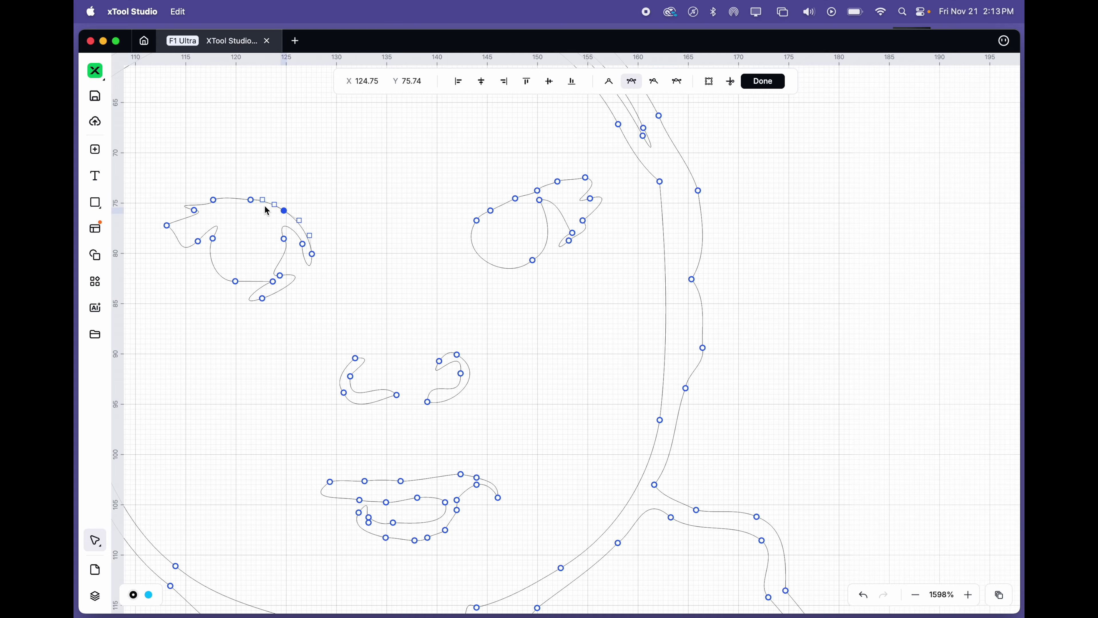
{"action": "left_click_drag", "start_coordinate": [268, 203], "coordinate": [237, 204]}
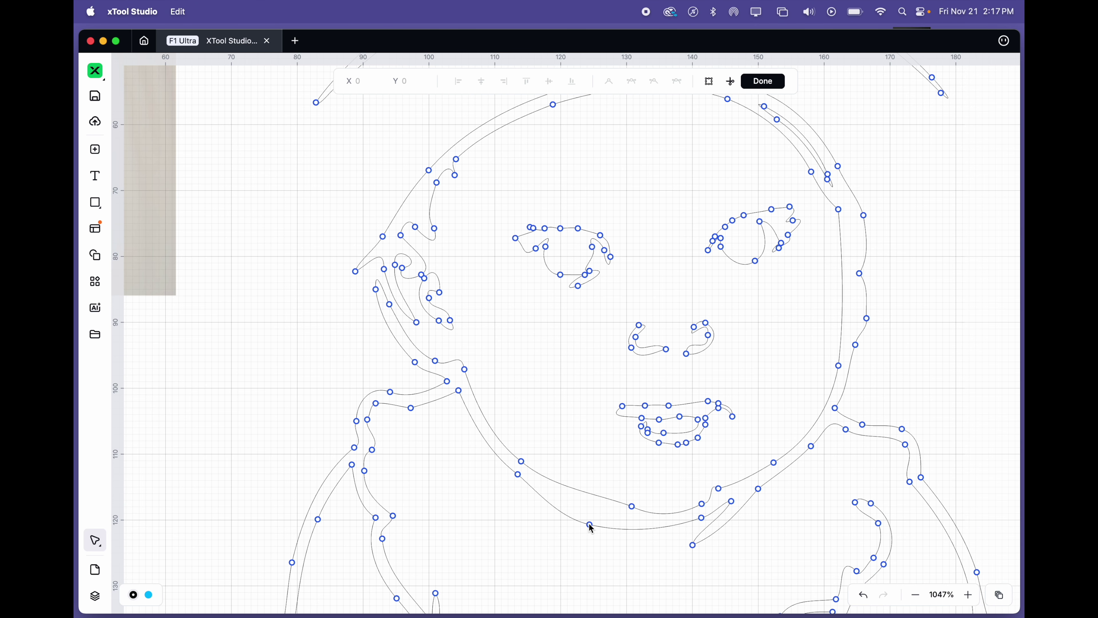
- Smooth the outer jawline with an added node at about X 118.8, Y 116.1 mm and close the loop by joining the two jaw-shoulder nodes
{"action": "left_click", "coordinate": [578, 515]}
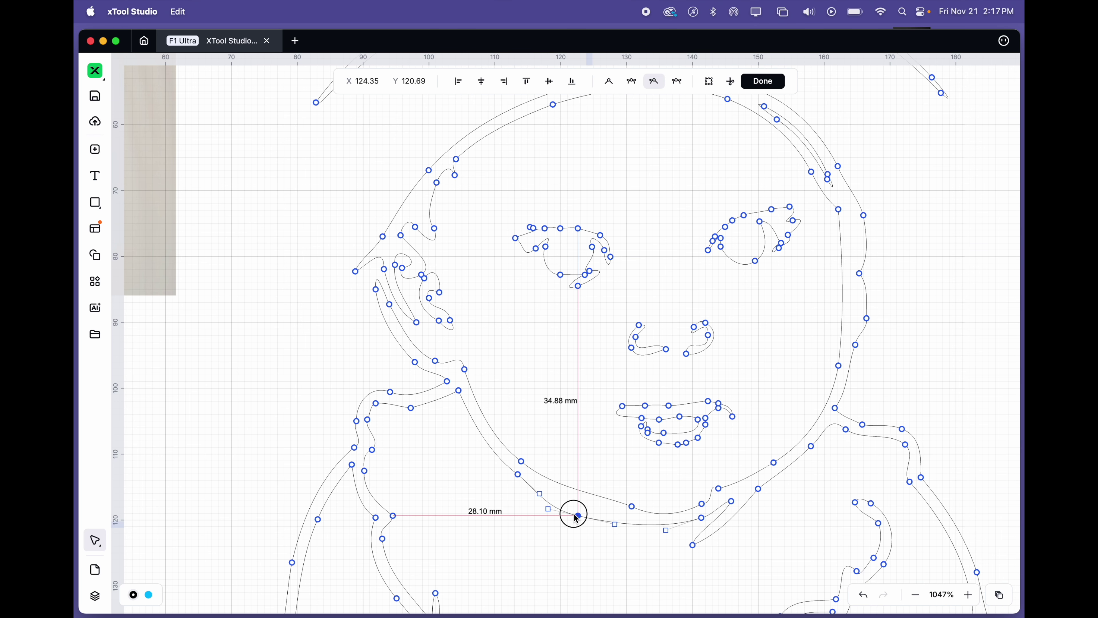
{"action": "left_click_drag", "start_coordinate": [576, 518], "coordinate": [554, 495]}
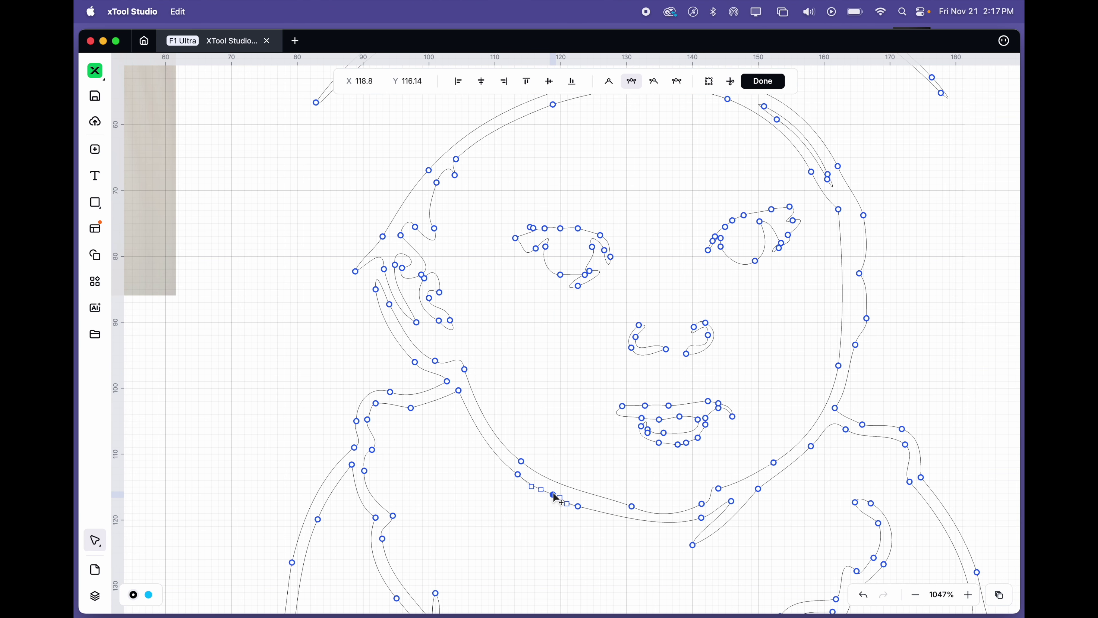
{"action": "left_click", "coordinate": [459, 391]}
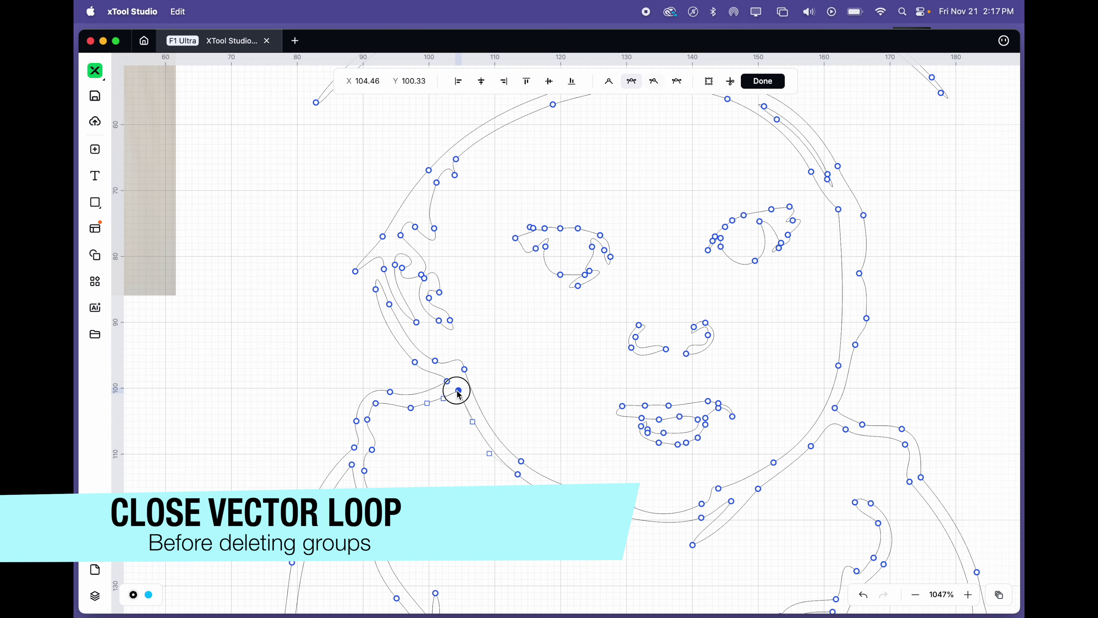
{"action": "left_click_drag", "start_coordinate": [459, 391], "coordinate": [447, 381]}
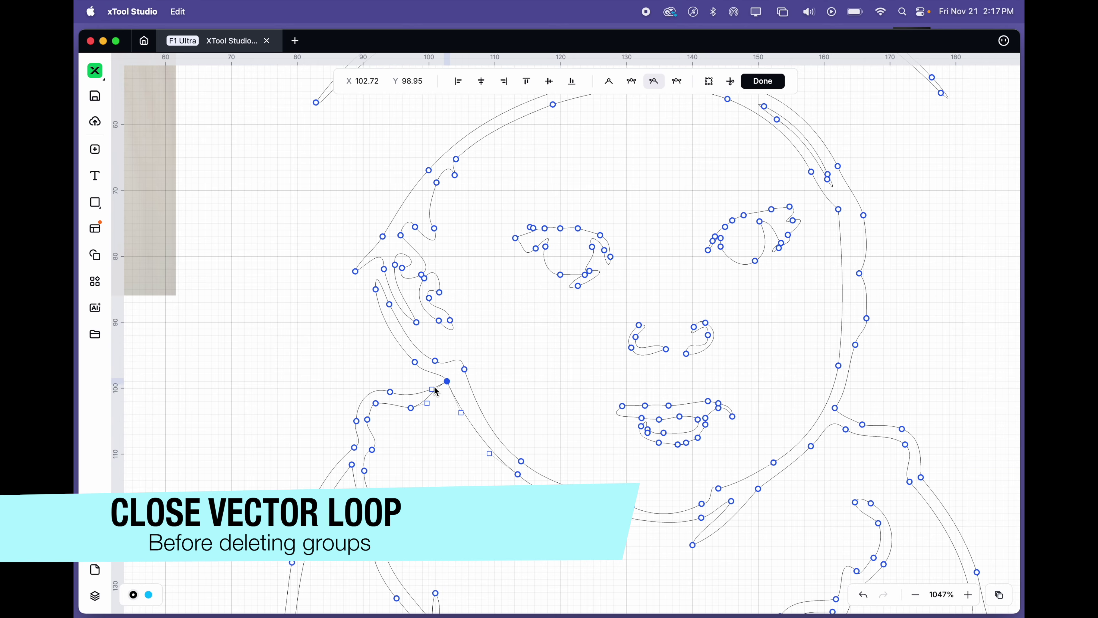
{"action": "left_click", "coordinate": [433, 389]}
- Delete the nodes forming the left shoulder and sleeve lines below the jaw
{"action": "scroll", "coordinate": [441, 418], "scroll_direction": "down", "scroll_amount": 3}
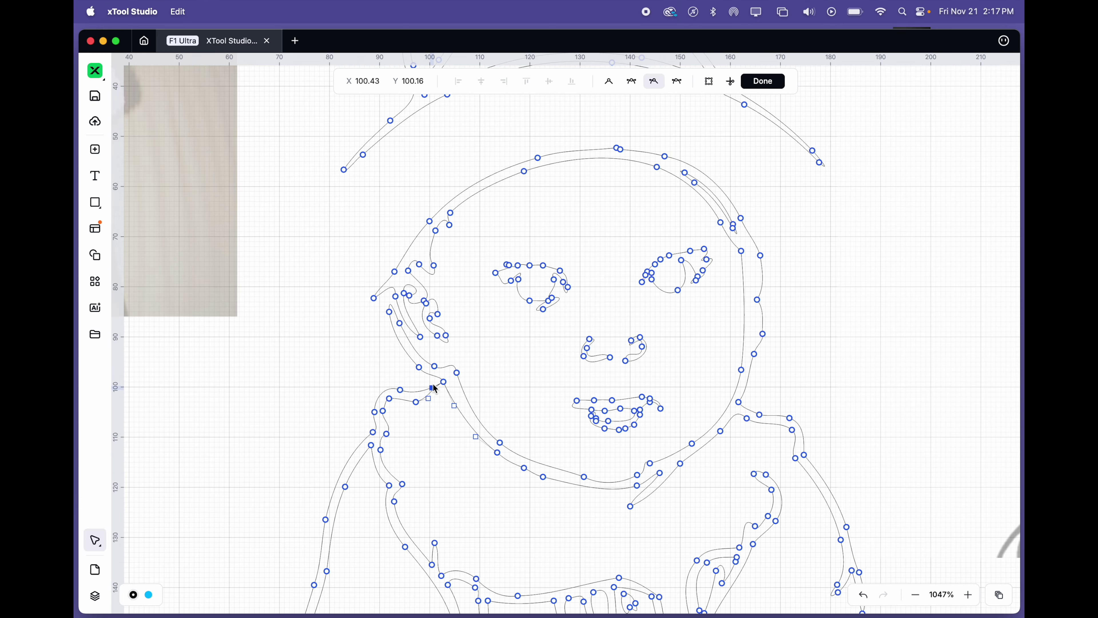
{"action": "left_click", "coordinate": [417, 402]}
{"action": "left_click_drag", "start_coordinate": [351, 376], "coordinate": [431, 457]}
{"action": "key", "text": "Delete"}
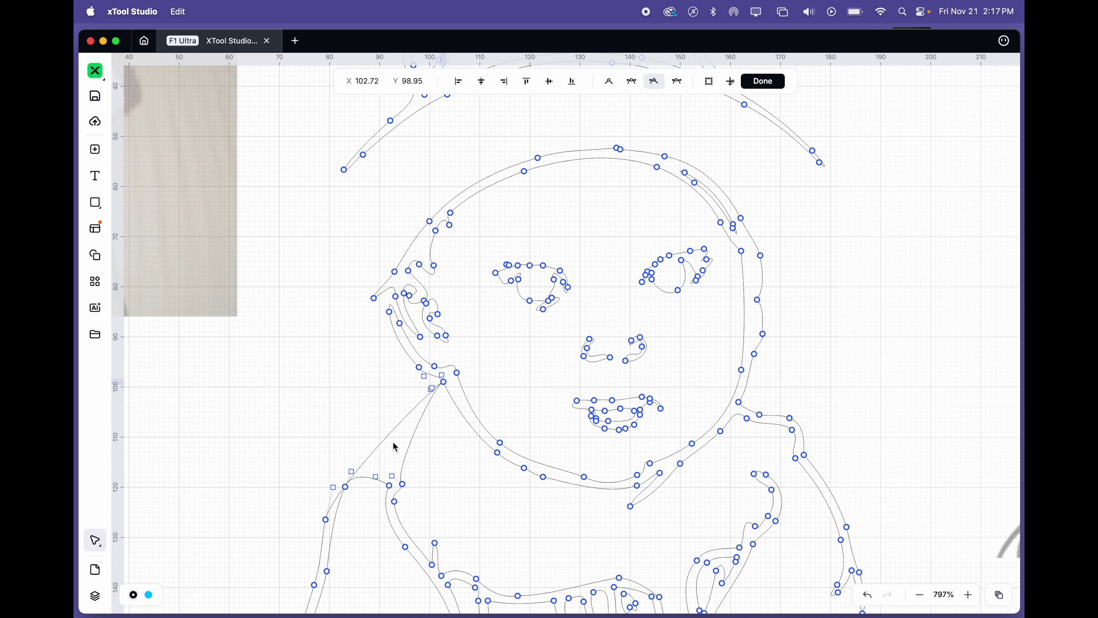
{"action": "left_click_drag", "start_coordinate": [392, 387], "coordinate": [442, 533]}
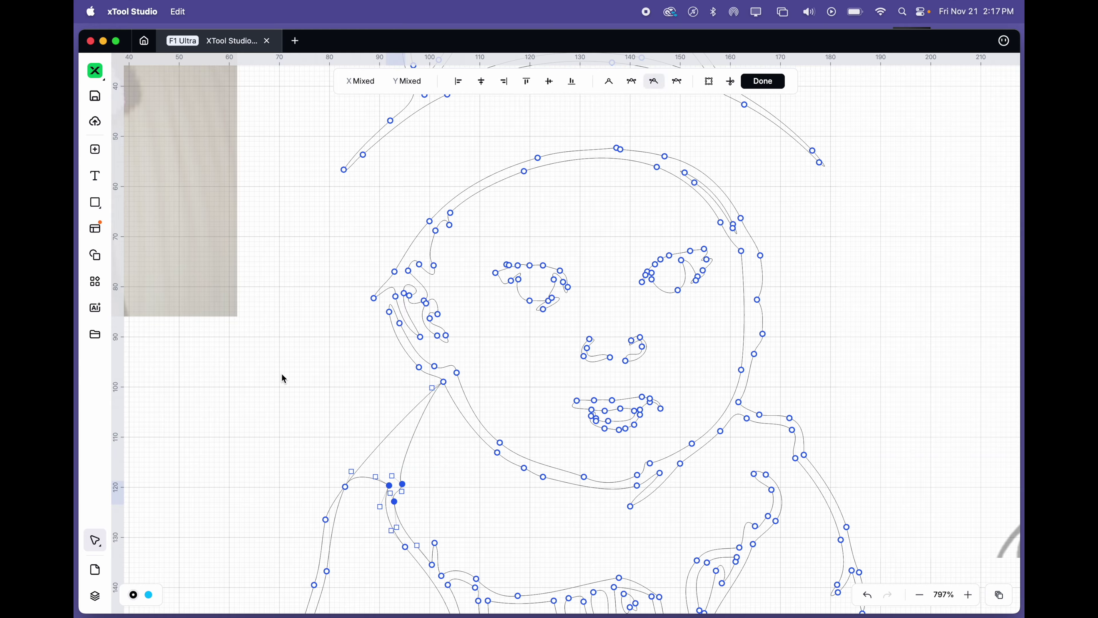
{"action": "left_click_drag", "start_coordinate": [282, 374], "coordinate": [433, 591]}
{"action": "key", "text": "Delete"}
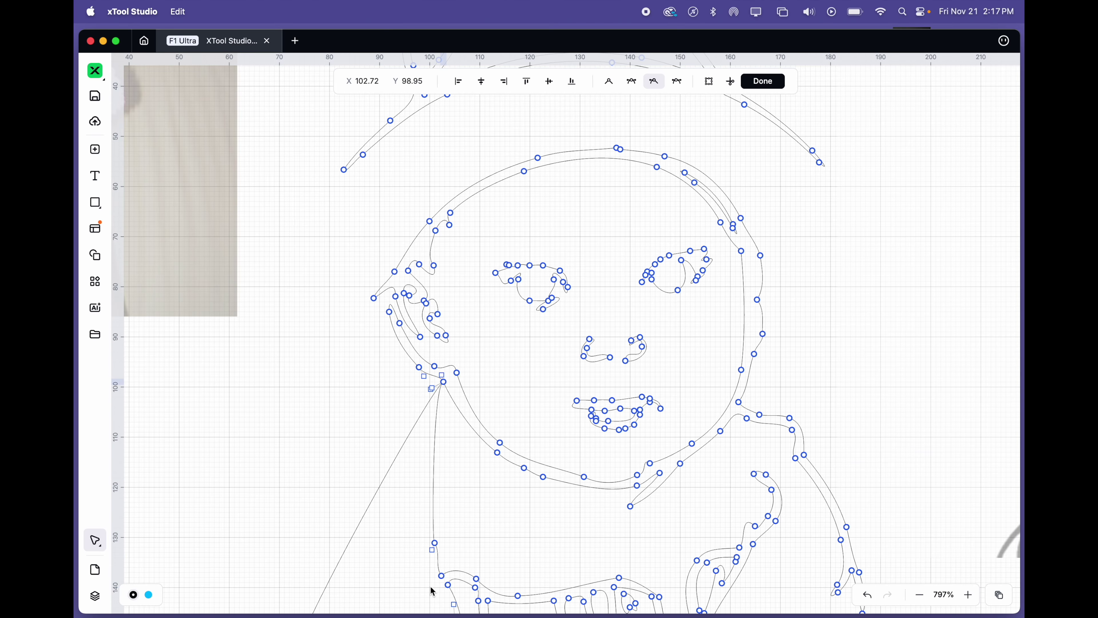
- Delete the remaining left arm, collar and lower clothing nodes across the drawing below the head
{"action": "scroll", "coordinate": [440, 576], "scroll_direction": "down", "scroll_amount": 5}
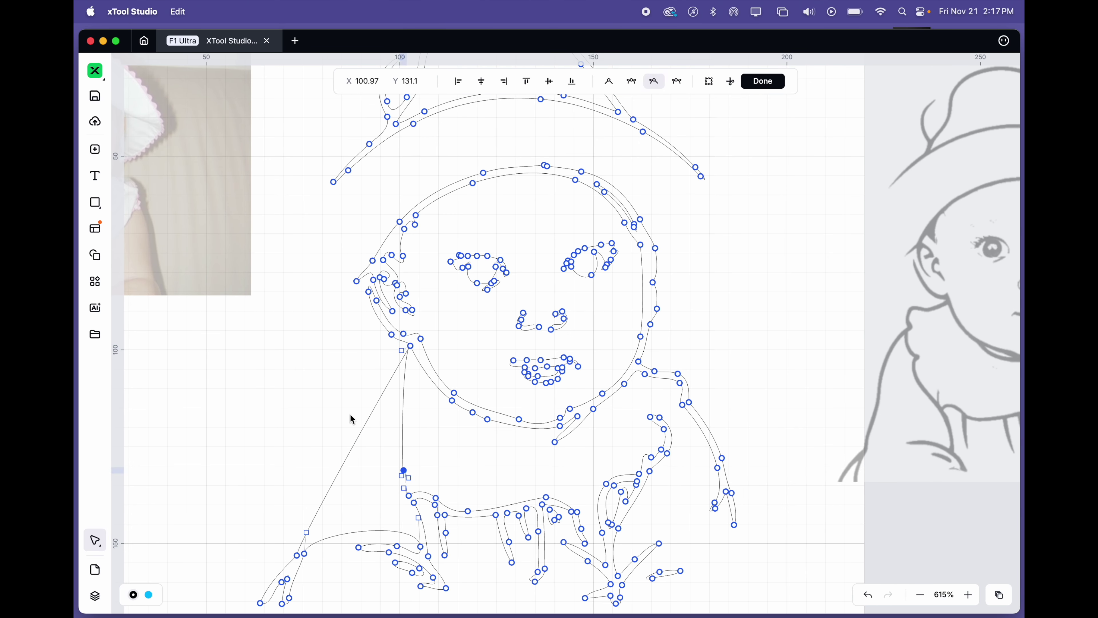
{"action": "left_click_drag", "start_coordinate": [332, 392], "coordinate": [472, 603]}
{"action": "mouse_move", "coordinate": [261, 482]}
{"action": "left_mouse_down"}
{"action": "mouse_move", "coordinate": [762, 588]}
{"action": "mouse_move", "coordinate": [777, 612]}
{"action": "left_mouse_up"}
{"action": "key", "text": "Delete"}
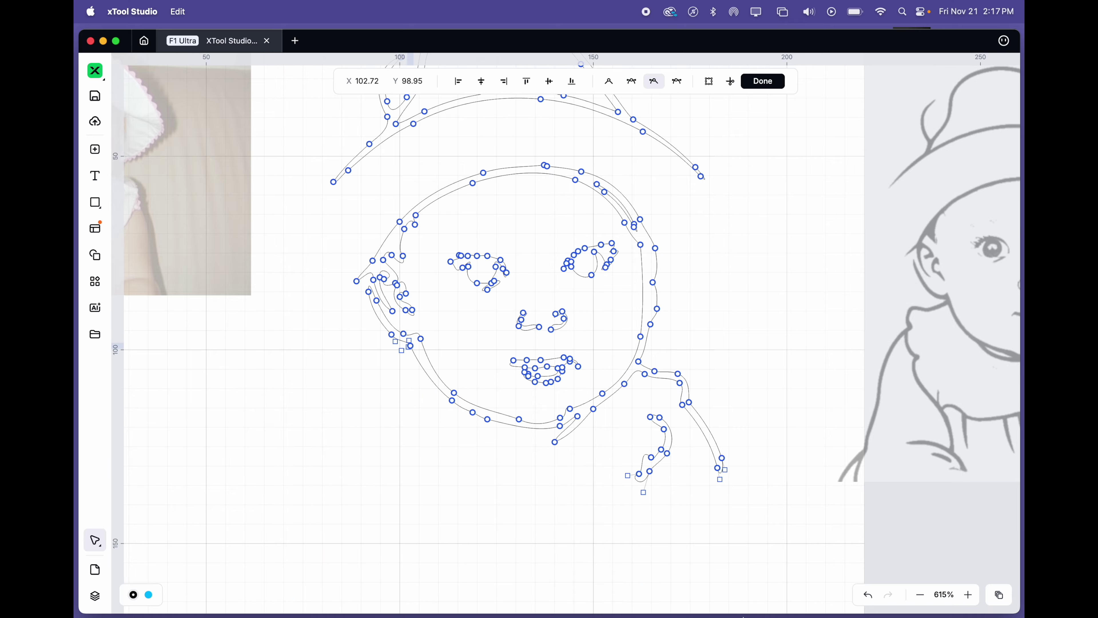
- Delete the remaining right collar and shoulder nodes, leaving the jaw outline in place
{"action": "left_click_drag", "start_coordinate": [635, 371], "coordinate": [639, 361]}
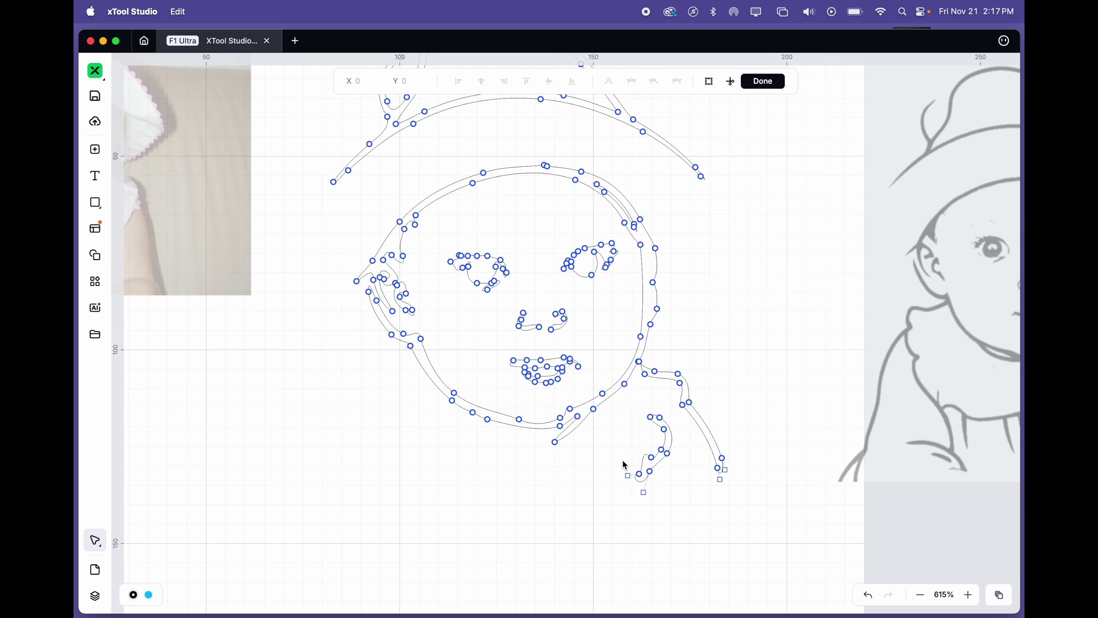
{"action": "left_click_drag", "start_coordinate": [622, 460], "coordinate": [735, 393]}
{"action": "key", "text": "Delete"}
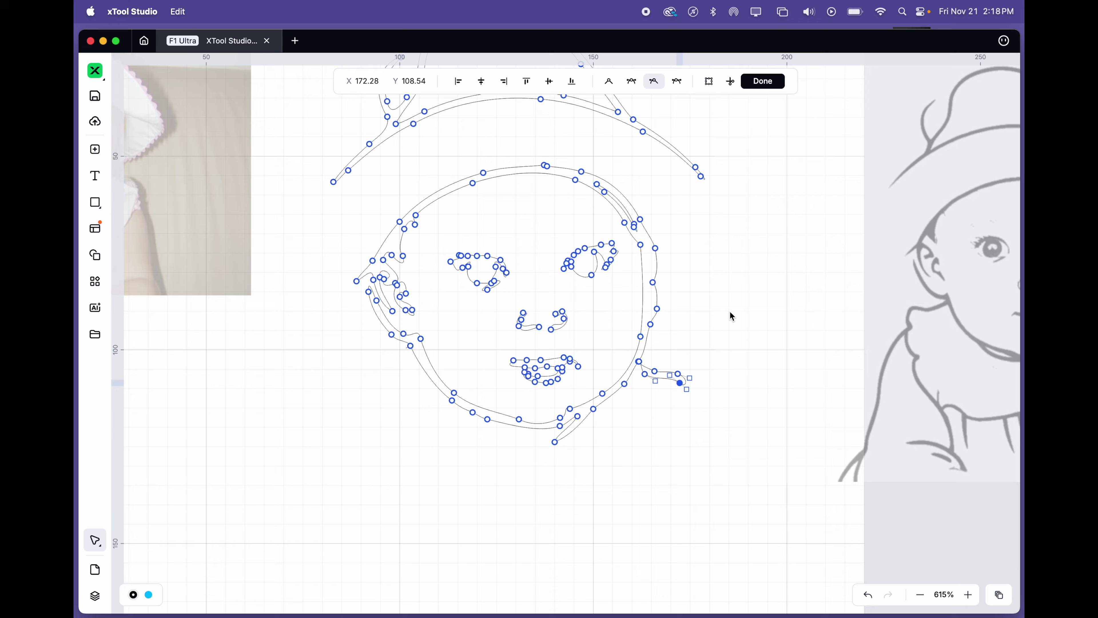
{"action": "left_click_drag", "start_coordinate": [690, 345], "coordinate": [657, 400]}
{"action": "key", "text": "Delete"}
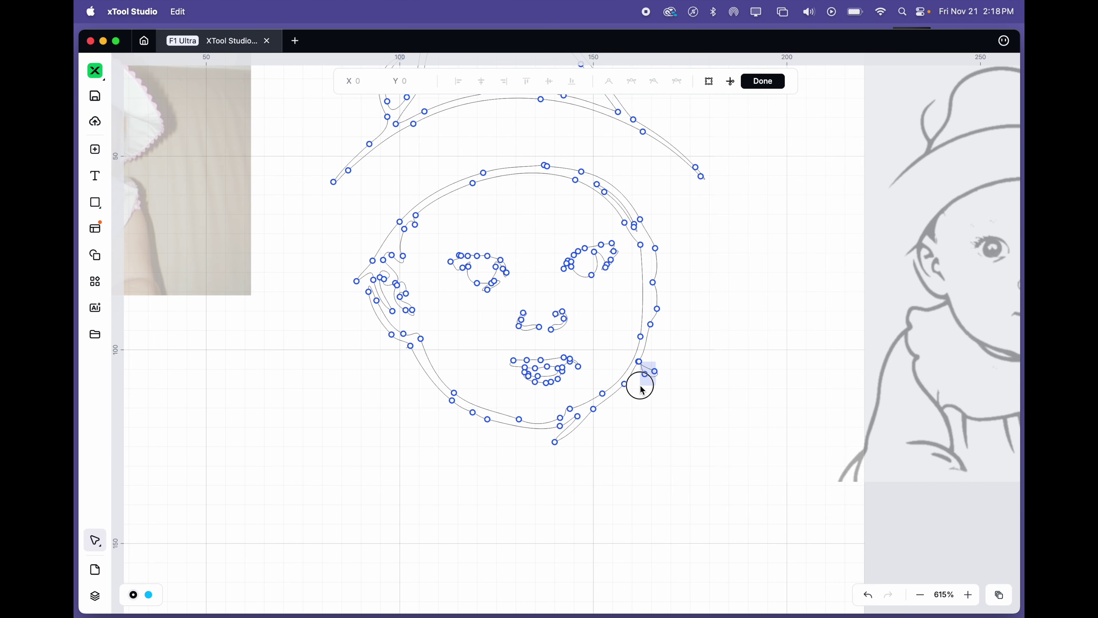
- Examine the jaw, eye and nose outlines, finish node editing, and inspect the filled face for stray shapes
{"action": "scroll", "coordinate": [559, 521], "scroll_direction": "up", "scroll_amount": 5}
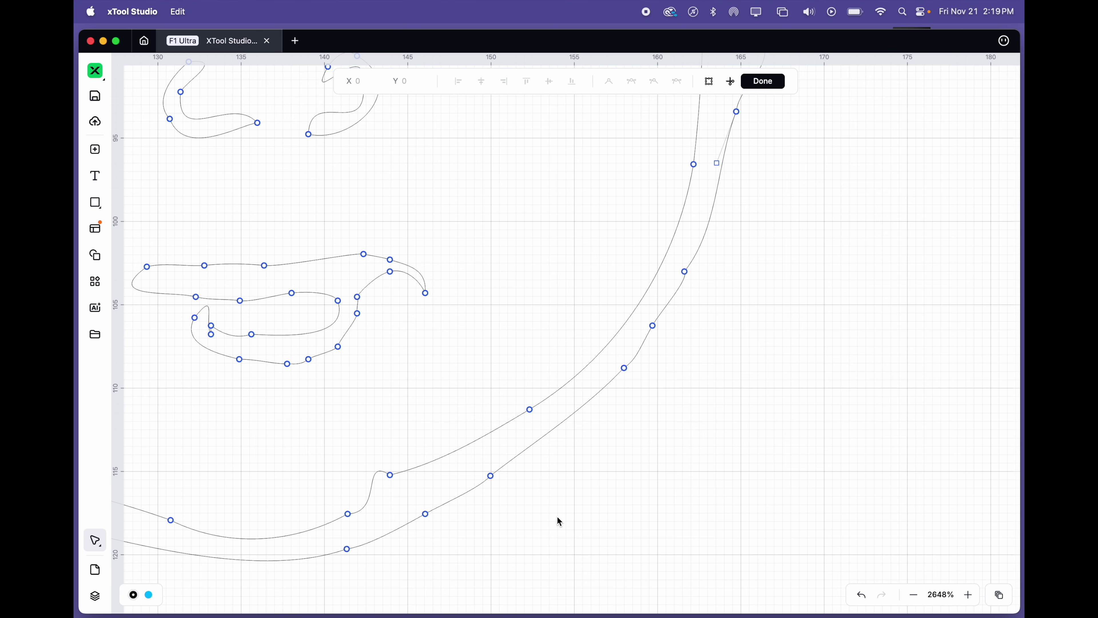
{"action": "scroll", "coordinate": [559, 520], "scroll_direction": "down", "scroll_amount": 3}
{"action": "scroll", "coordinate": [560, 522], "scroll_direction": "down", "scroll_amount": 4}
{"action": "scroll", "coordinate": [559, 522], "scroll_direction": "up", "scroll_amount": 2}
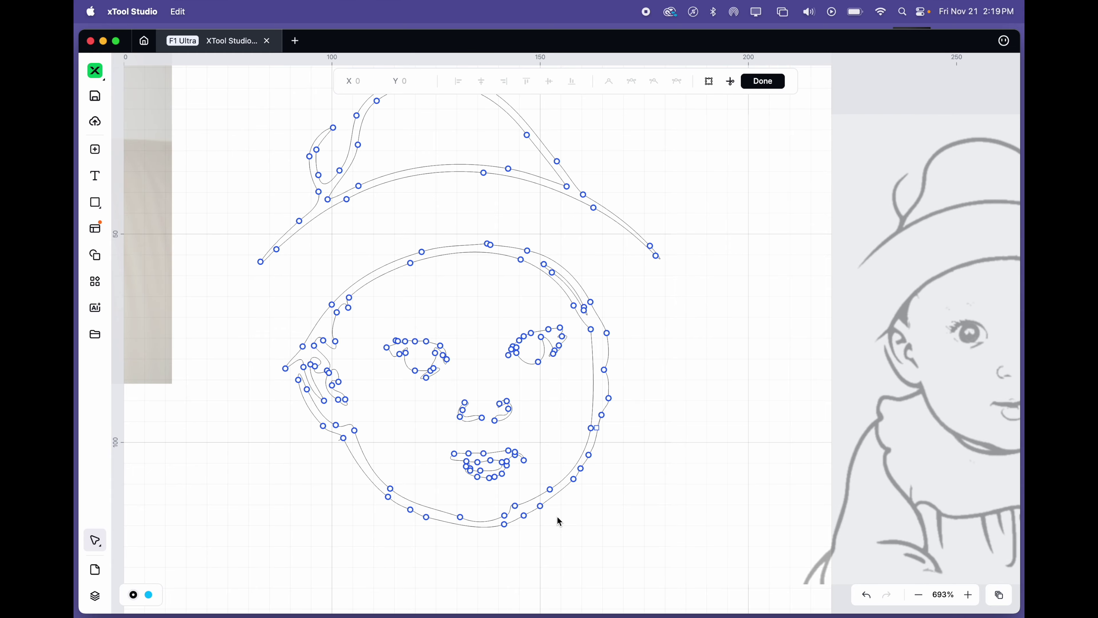
{"action": "scroll", "coordinate": [560, 552], "scroll_direction": "down", "scroll_amount": 3}
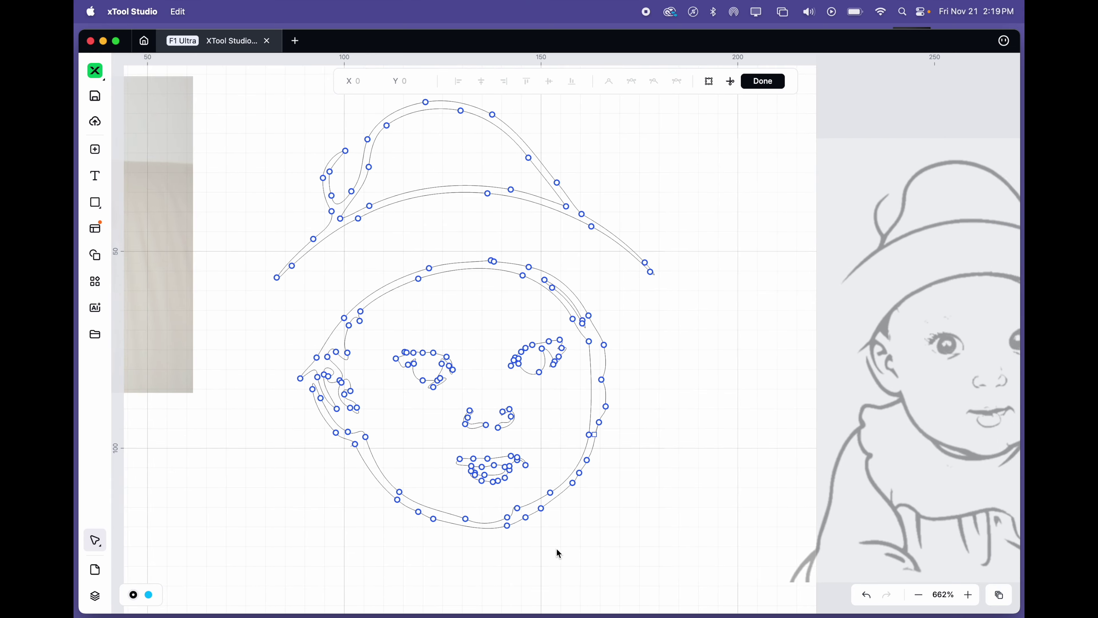
{"action": "scroll", "coordinate": [517, 444], "scroll_direction": "up", "scroll_amount": 5}
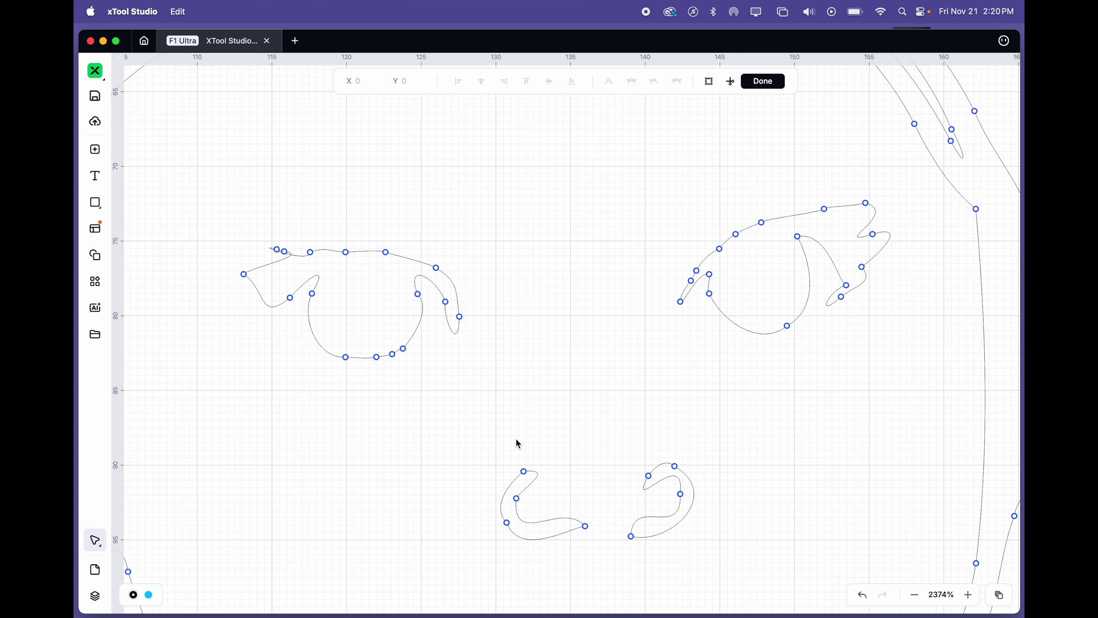
{"action": "scroll", "coordinate": [518, 444], "scroll_direction": "down", "scroll_amount": 2}
{"action": "left_click", "coordinate": [763, 81]}
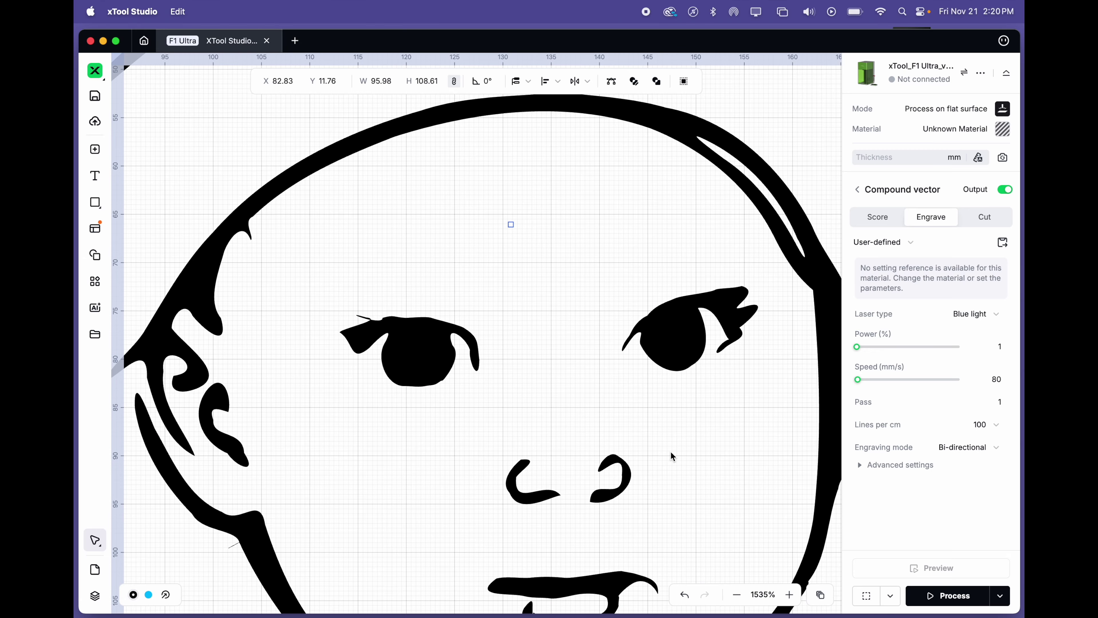
{"action": "scroll", "coordinate": [668, 453], "scroll_direction": "down", "scroll_amount": 5}
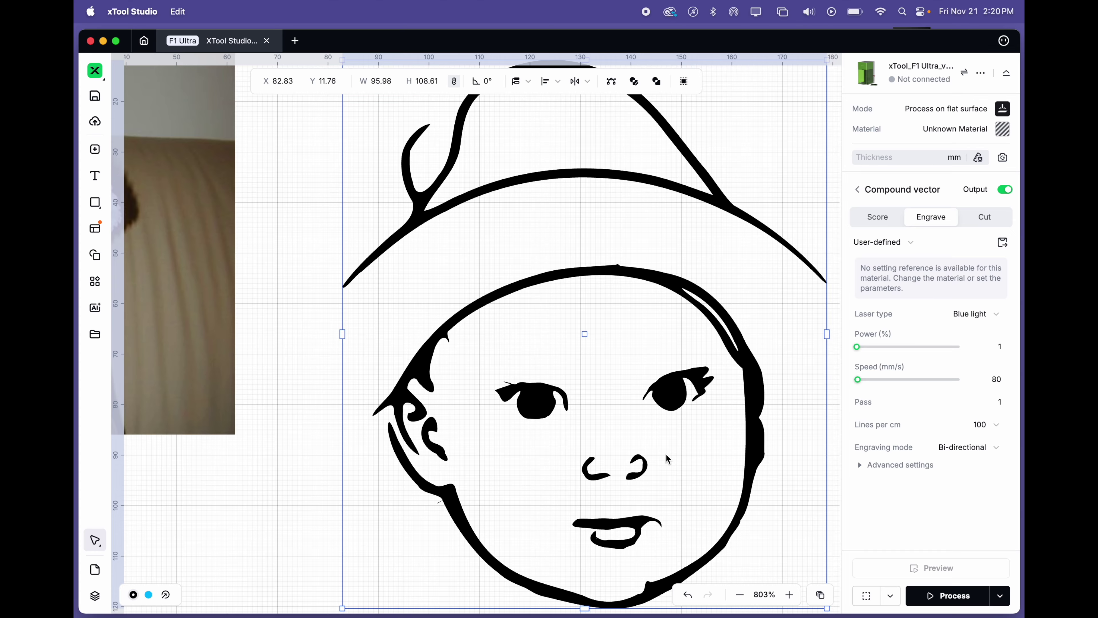
{"action": "scroll", "coordinate": [667, 456], "scroll_direction": "up", "scroll_amount": 3}
{"action": "scroll", "coordinate": [666, 453], "scroll_direction": "up", "scroll_amount": 1}
{"action": "scroll", "coordinate": [459, 299], "scroll_direction": "up", "scroll_amount": 3}
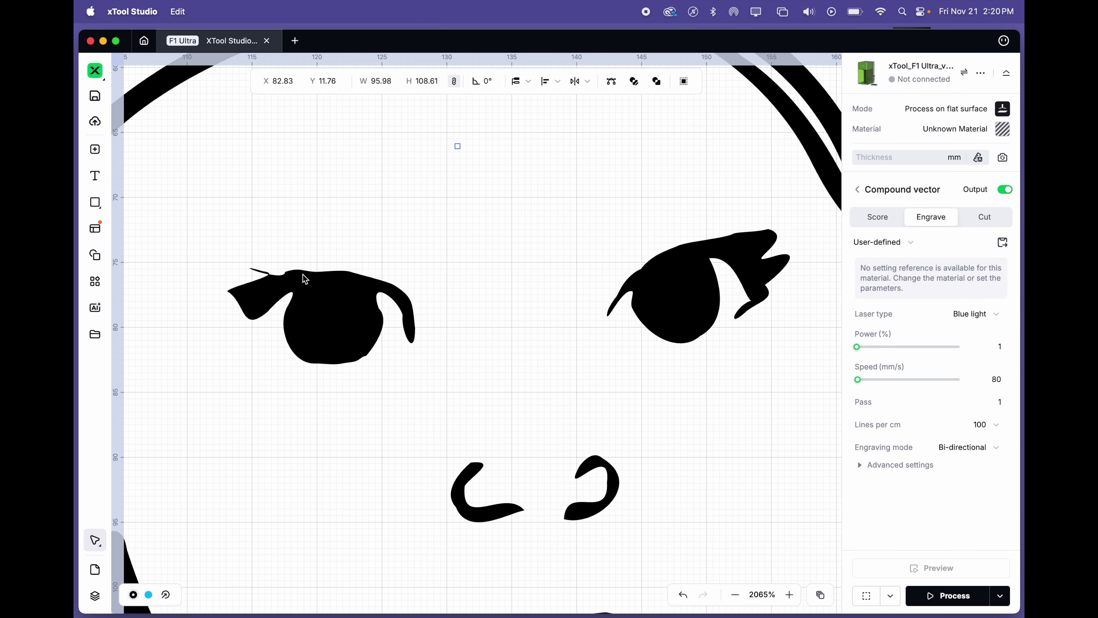
- Reopen the portrait's nodes, remove the thin spike at the left eye's outer upper corner, and finish node editing
{"action": "double_click", "coordinate": [462, 225]}
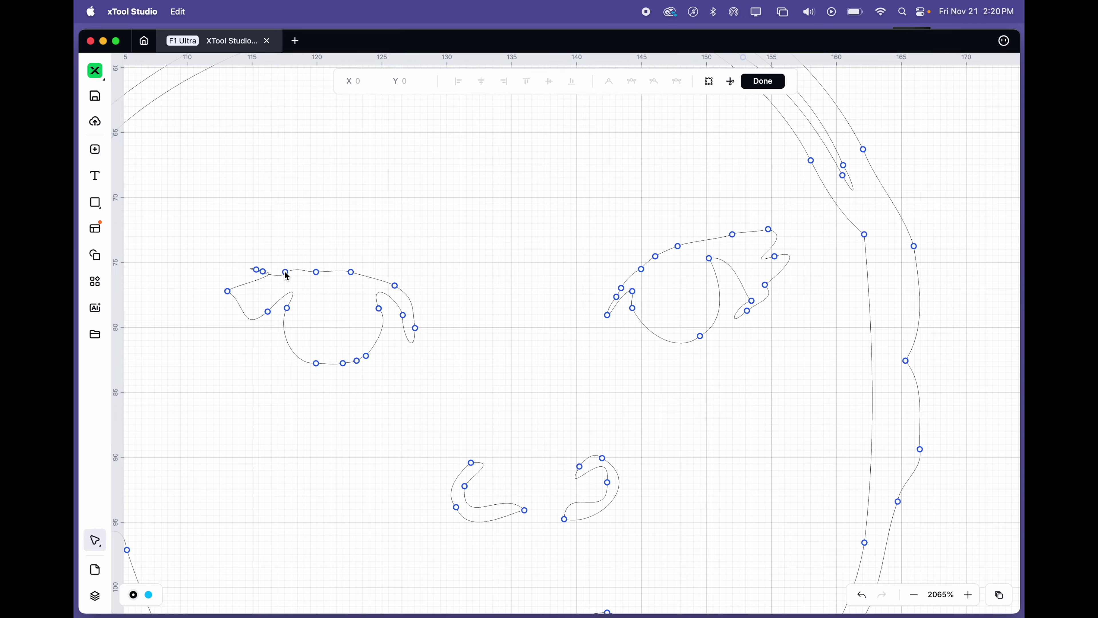
{"action": "left_click_drag", "start_coordinate": [287, 276], "coordinate": [262, 276]}
{"action": "left_click", "coordinate": [336, 353]}
{"action": "scroll", "coordinate": [469, 362], "scroll_direction": "down", "scroll_amount": 5}
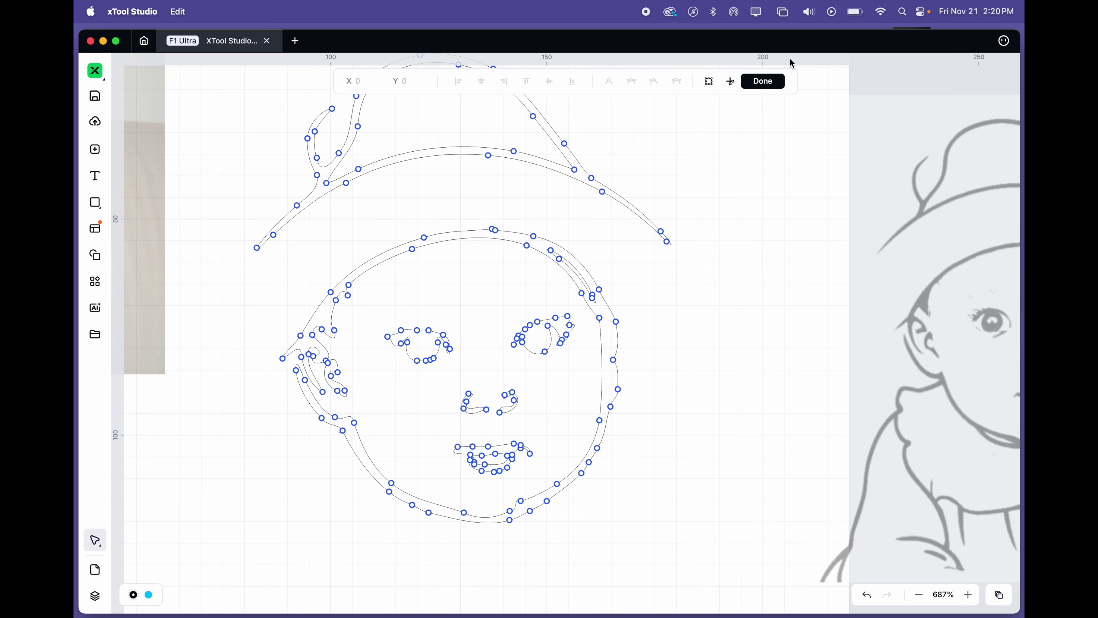
{"action": "left_click", "coordinate": [770, 83]}
{"action": "scroll", "coordinate": [671, 384], "scroll_direction": "down", "scroll_amount": 4}
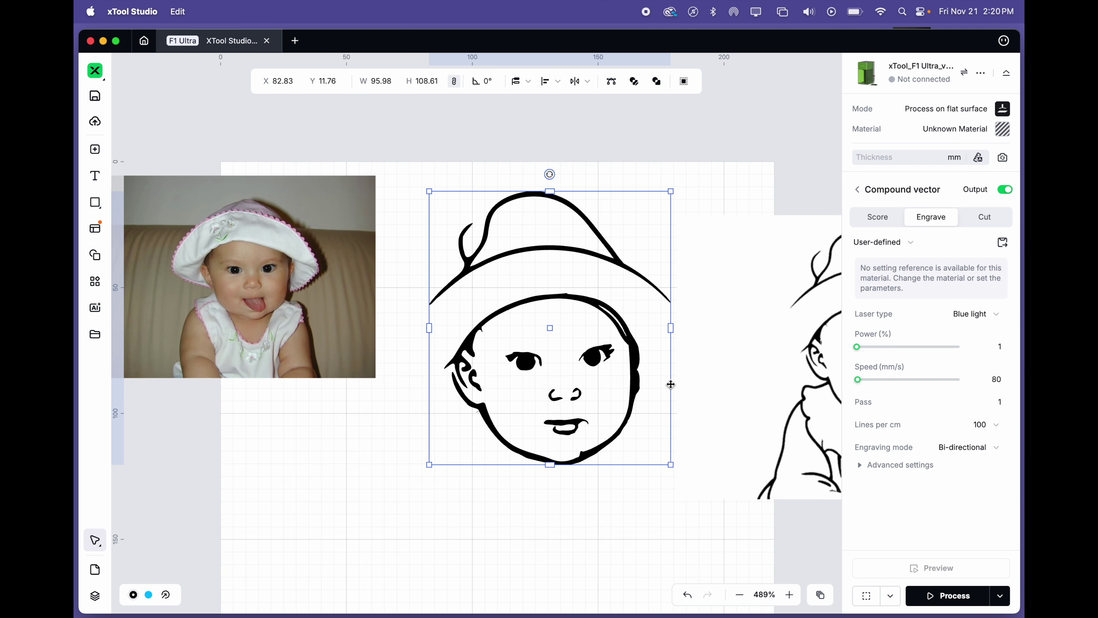